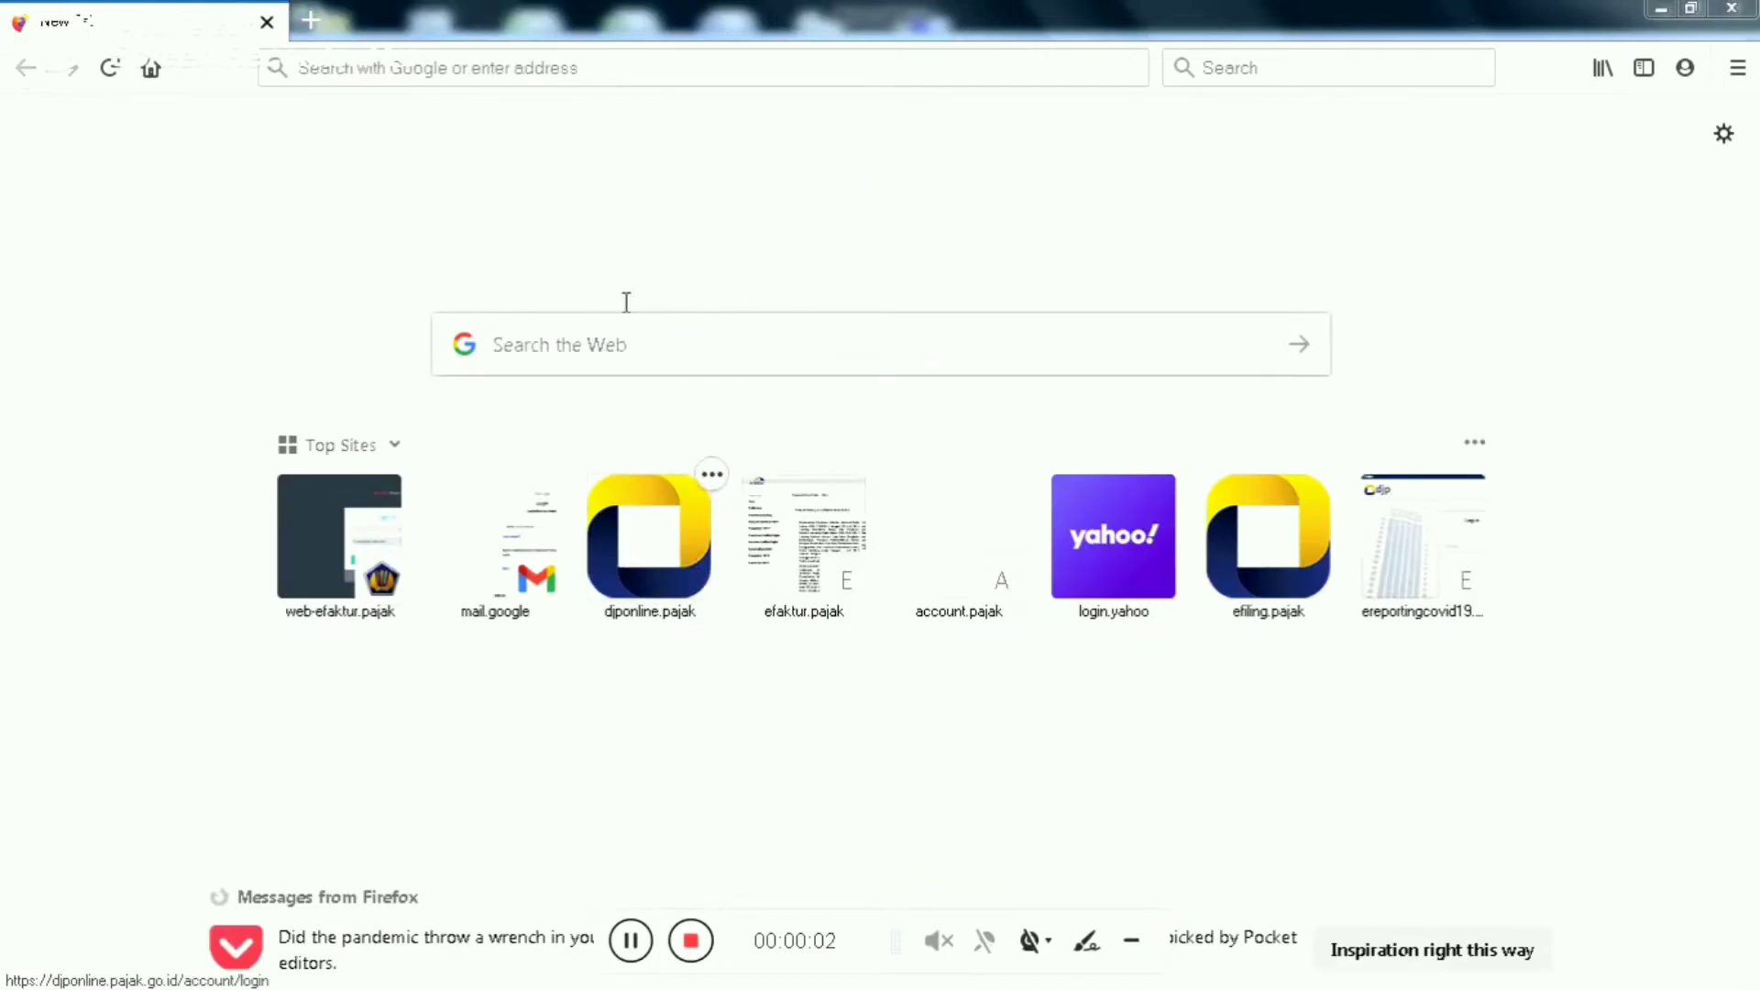
Search Google for 'ENOFA' from the Firefox address bar
click(627, 66)
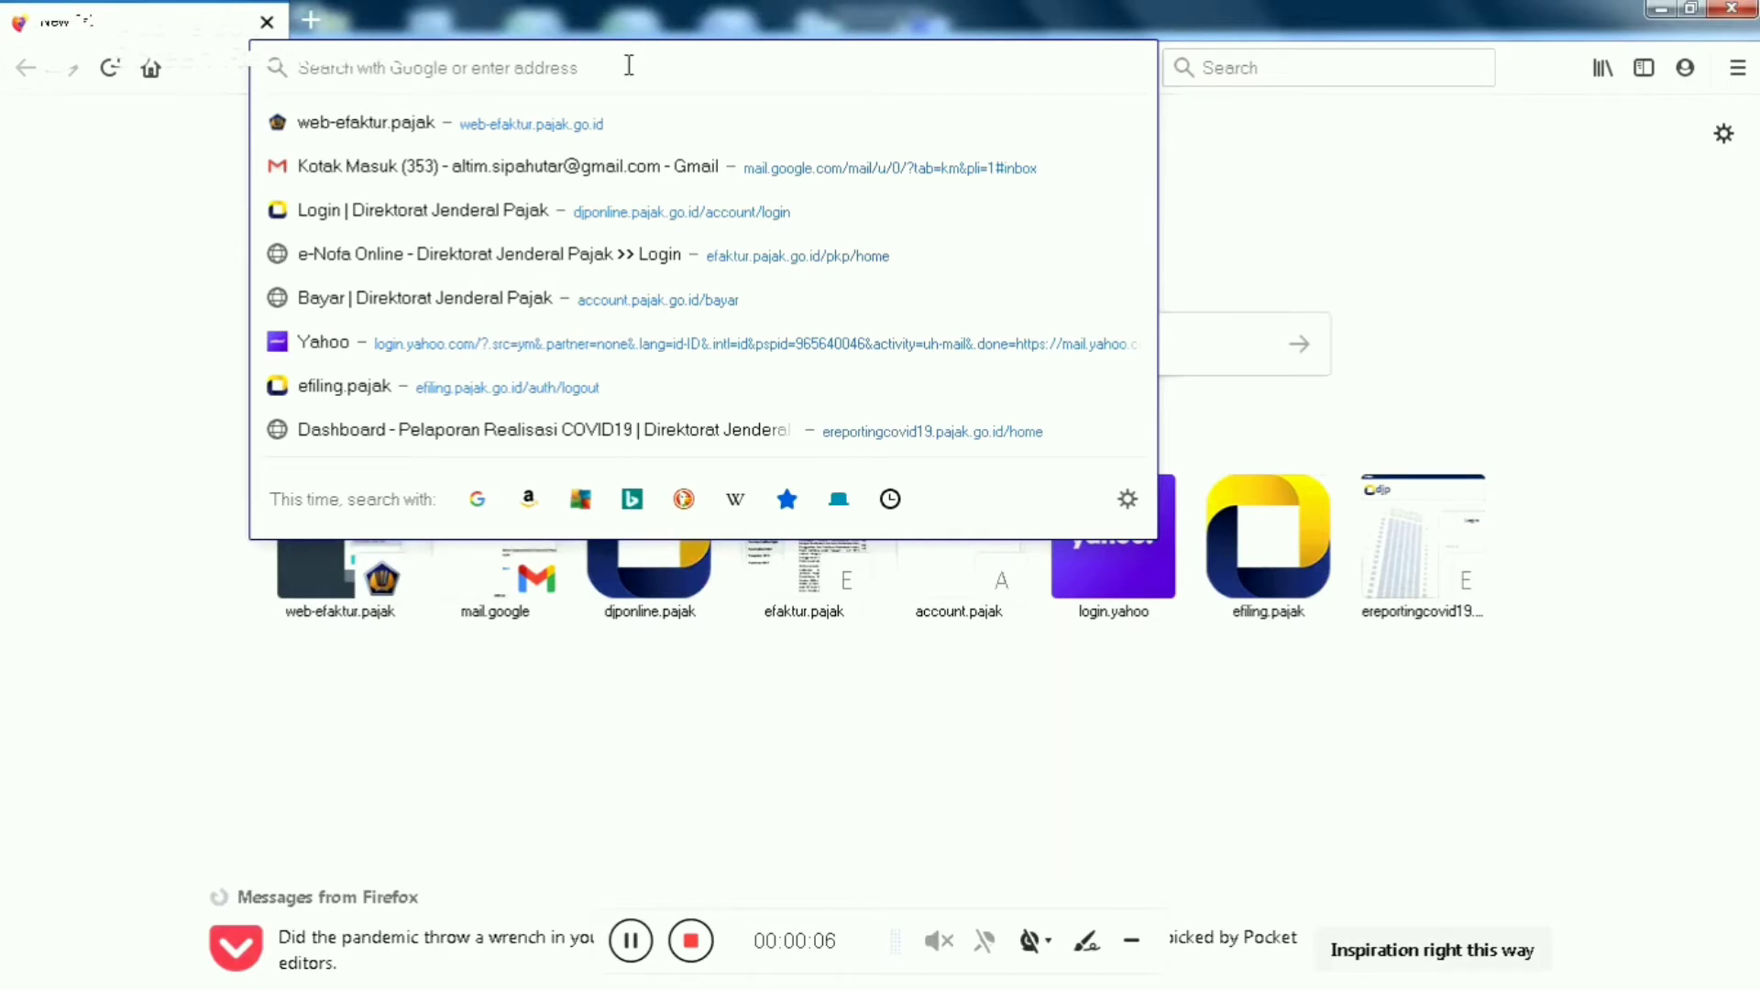
text(ENOFA)
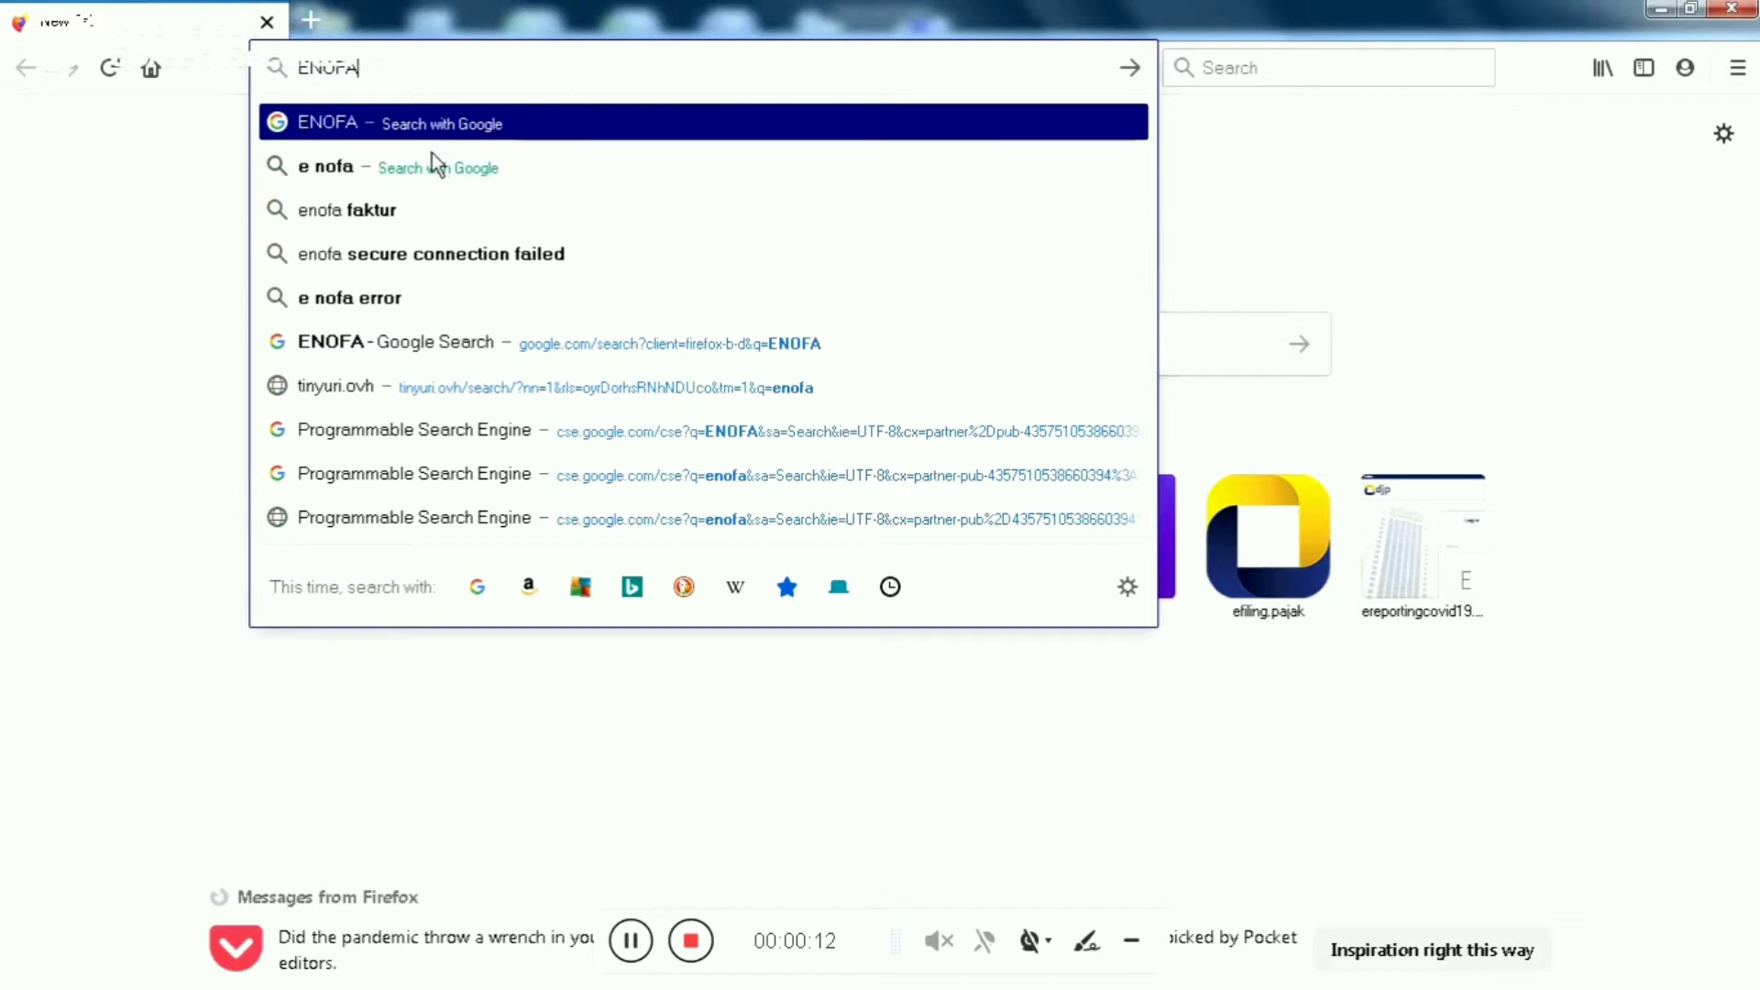
click(443, 131)
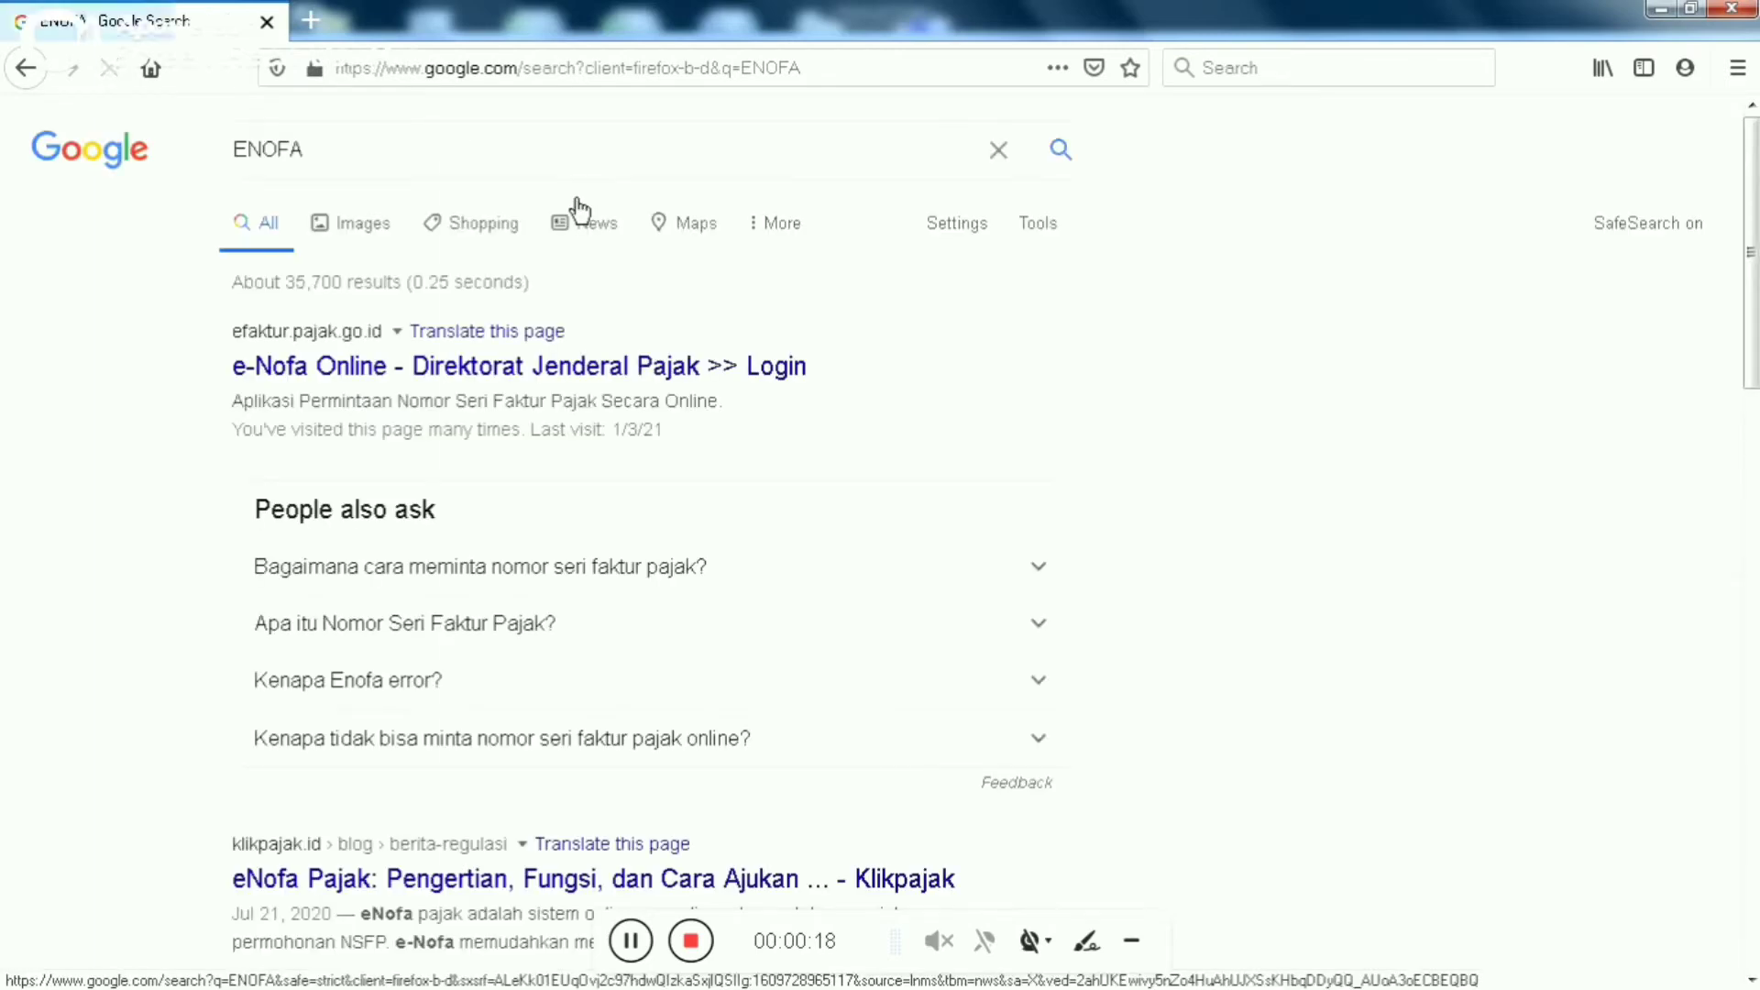
Open the first result, 'e-Nofa Online - Direktorat Jenderal Pajak >> Login'
click(318, 370)
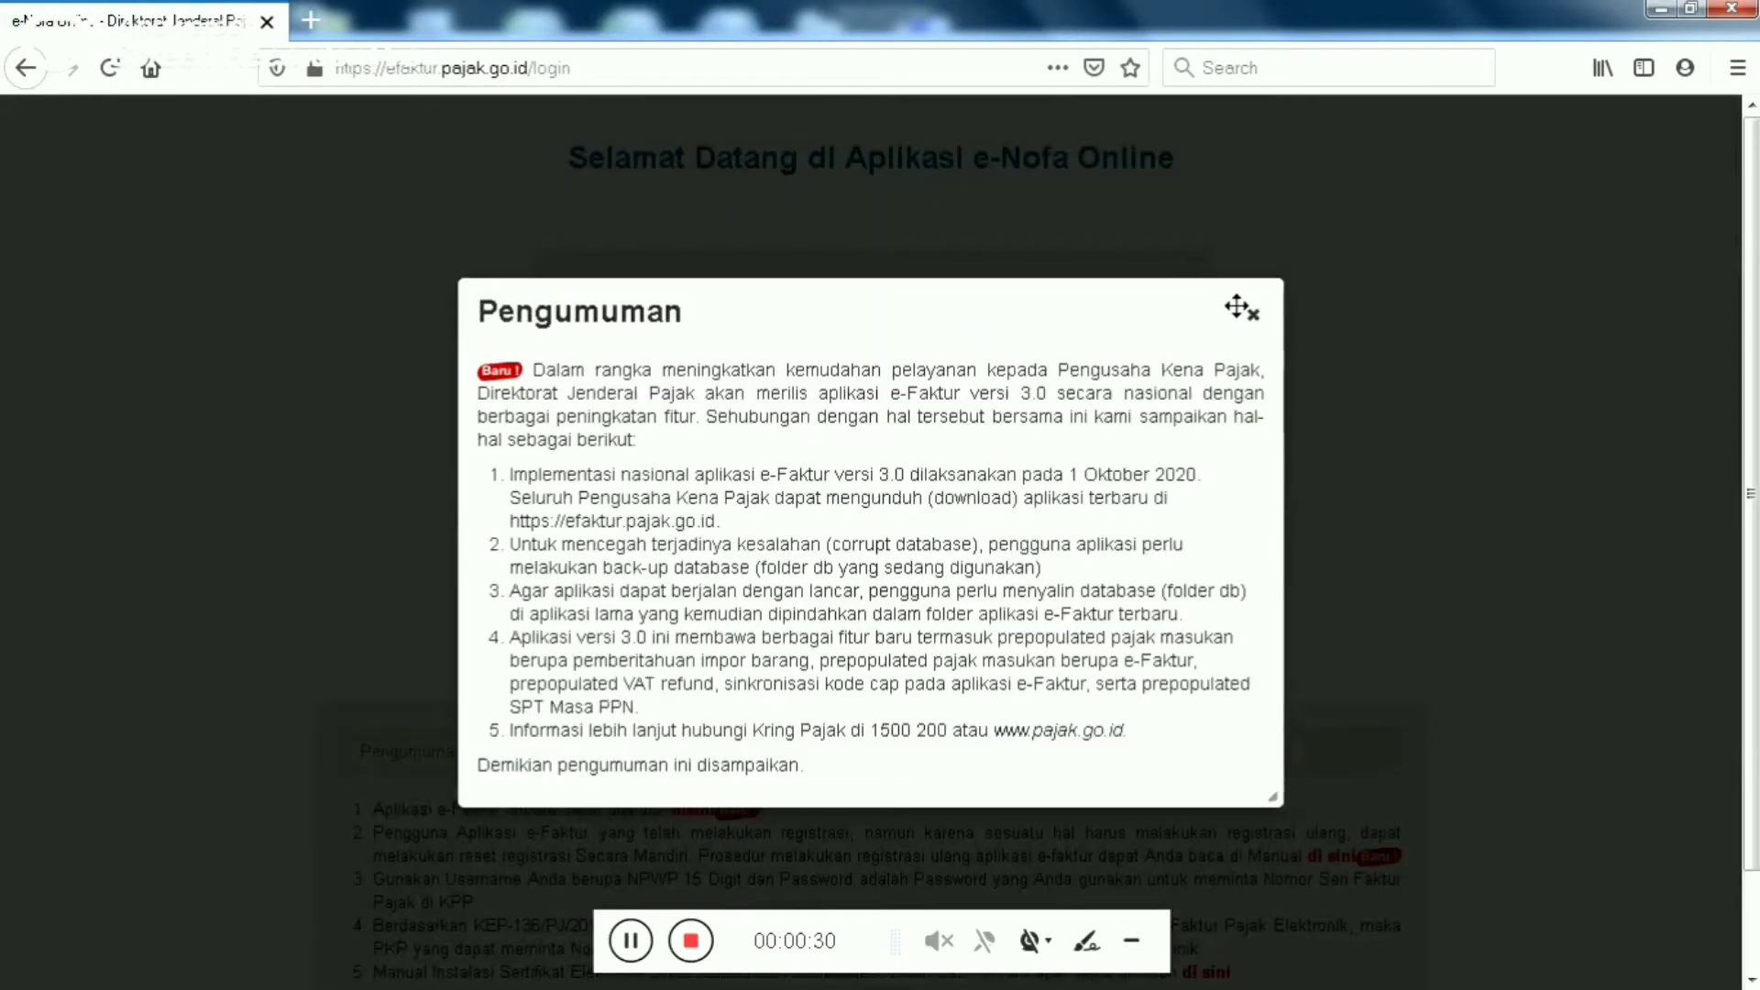
Close the Pengumuman pop-up, log in with the NPWP and password, and decline saving the login
click(1253, 314)
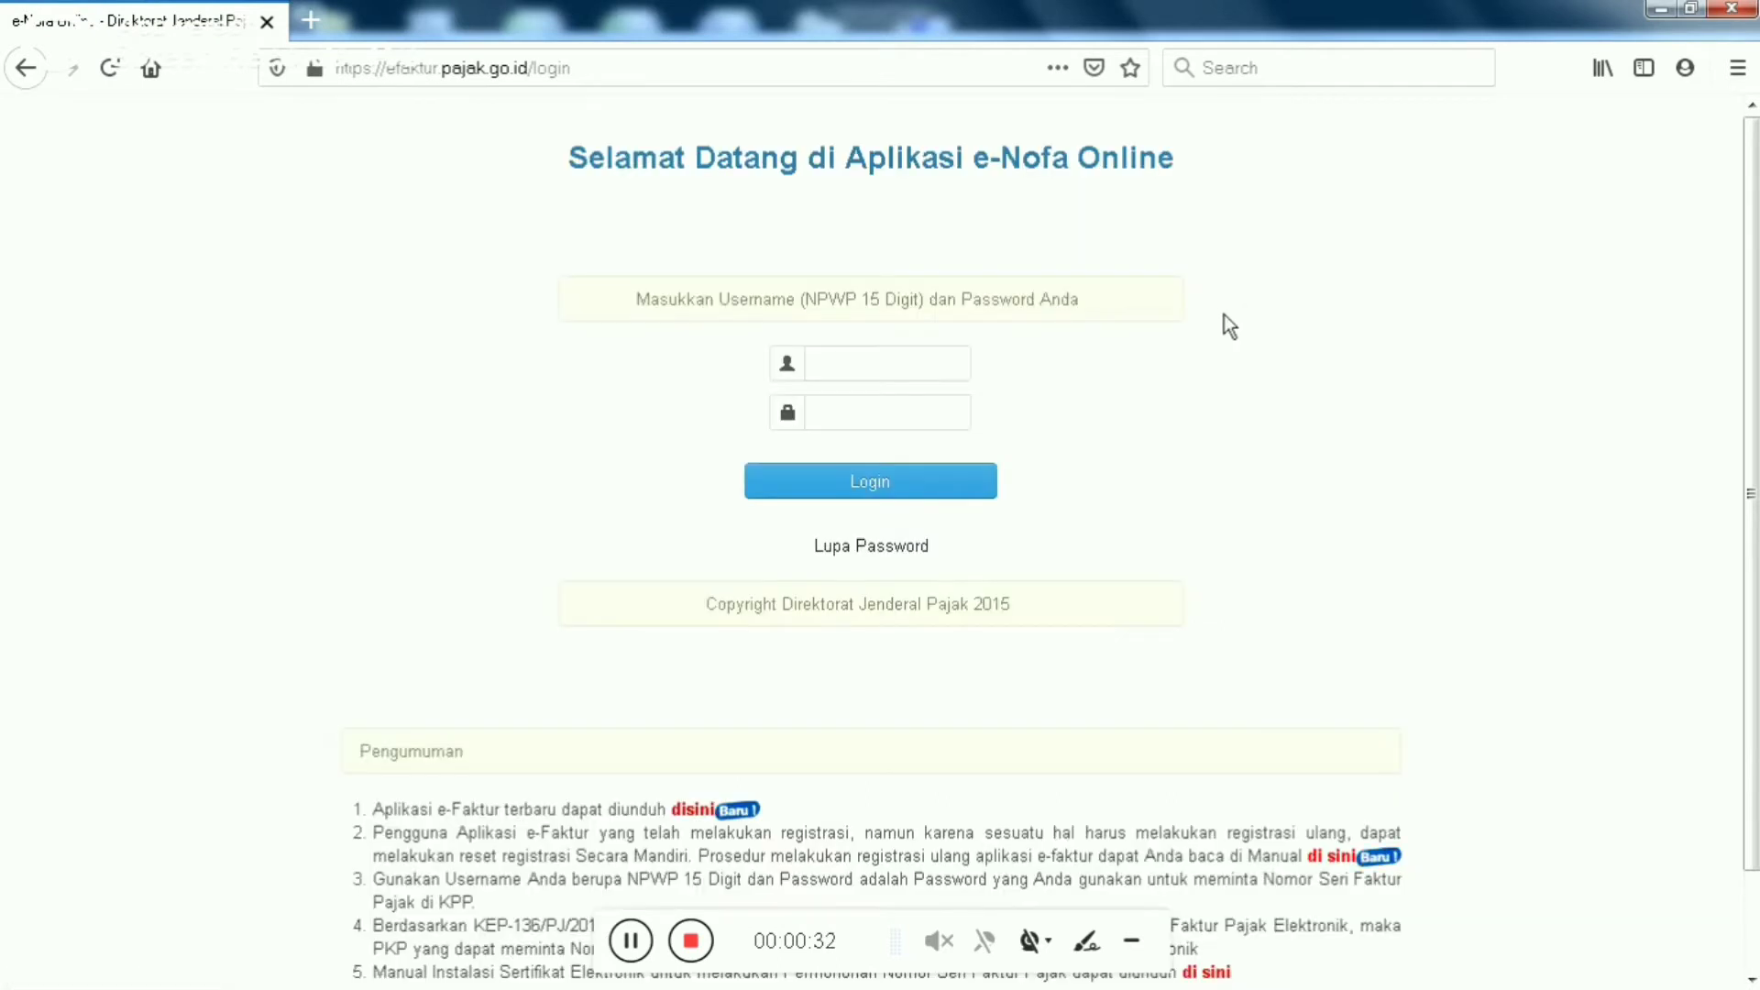
click(824, 369)
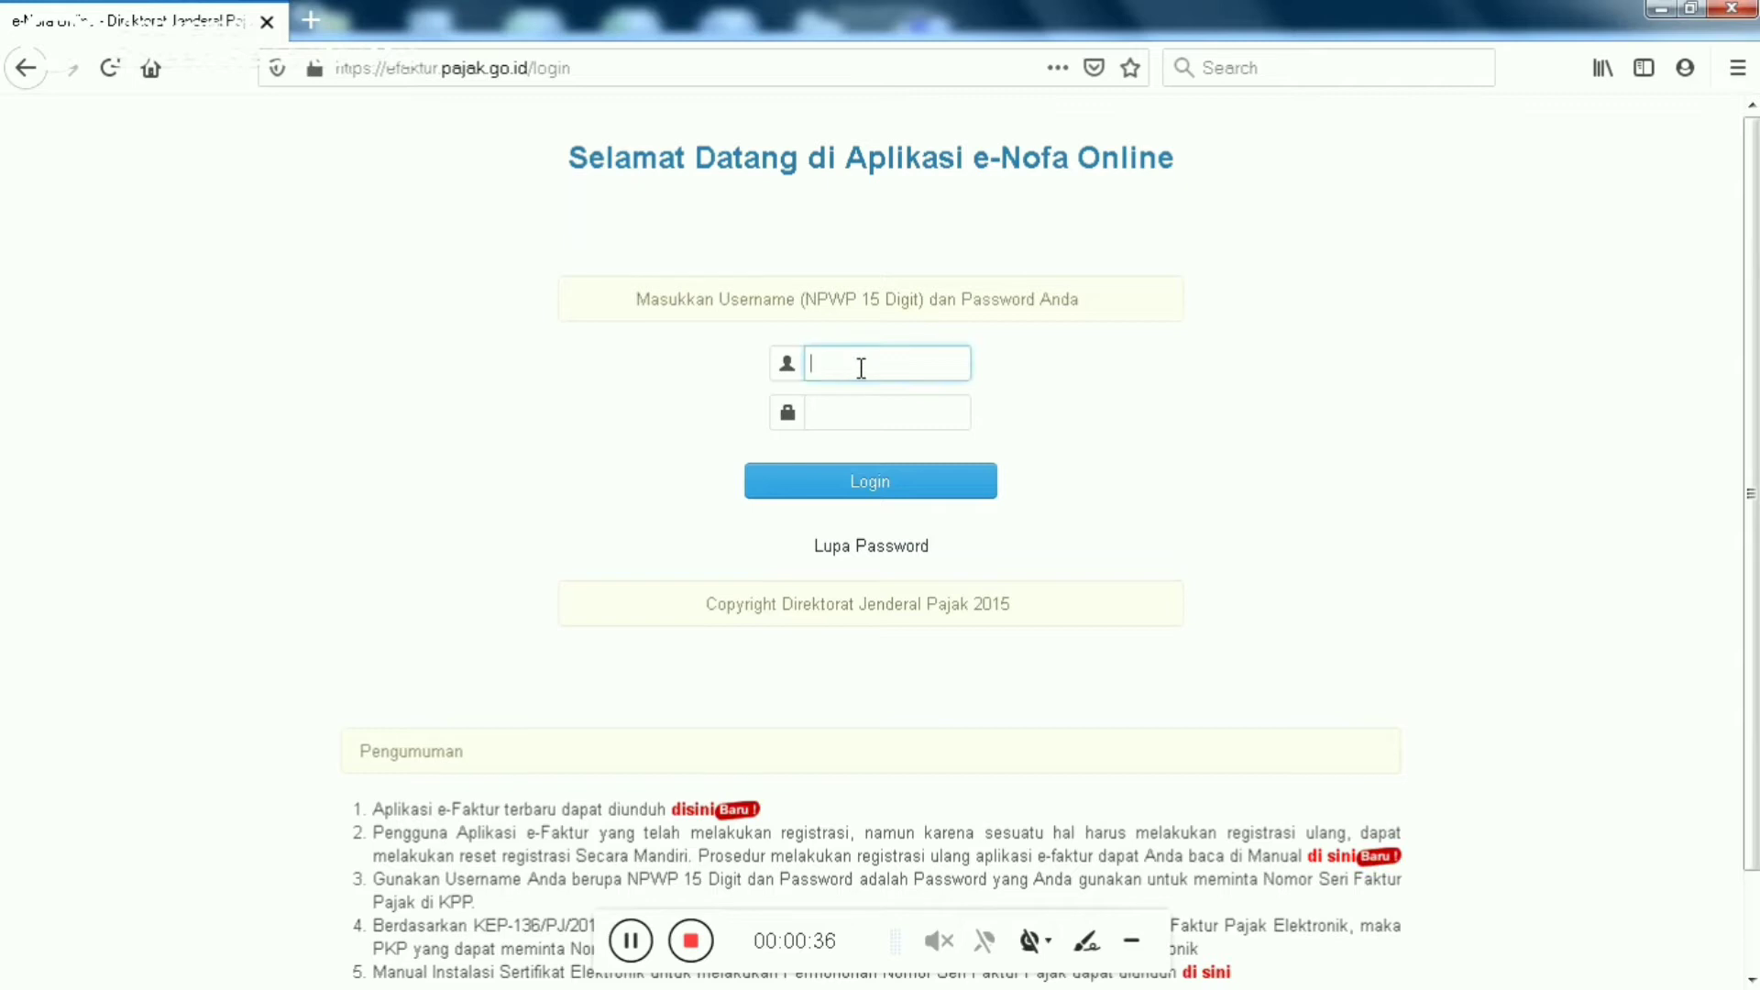
click(651, 425)
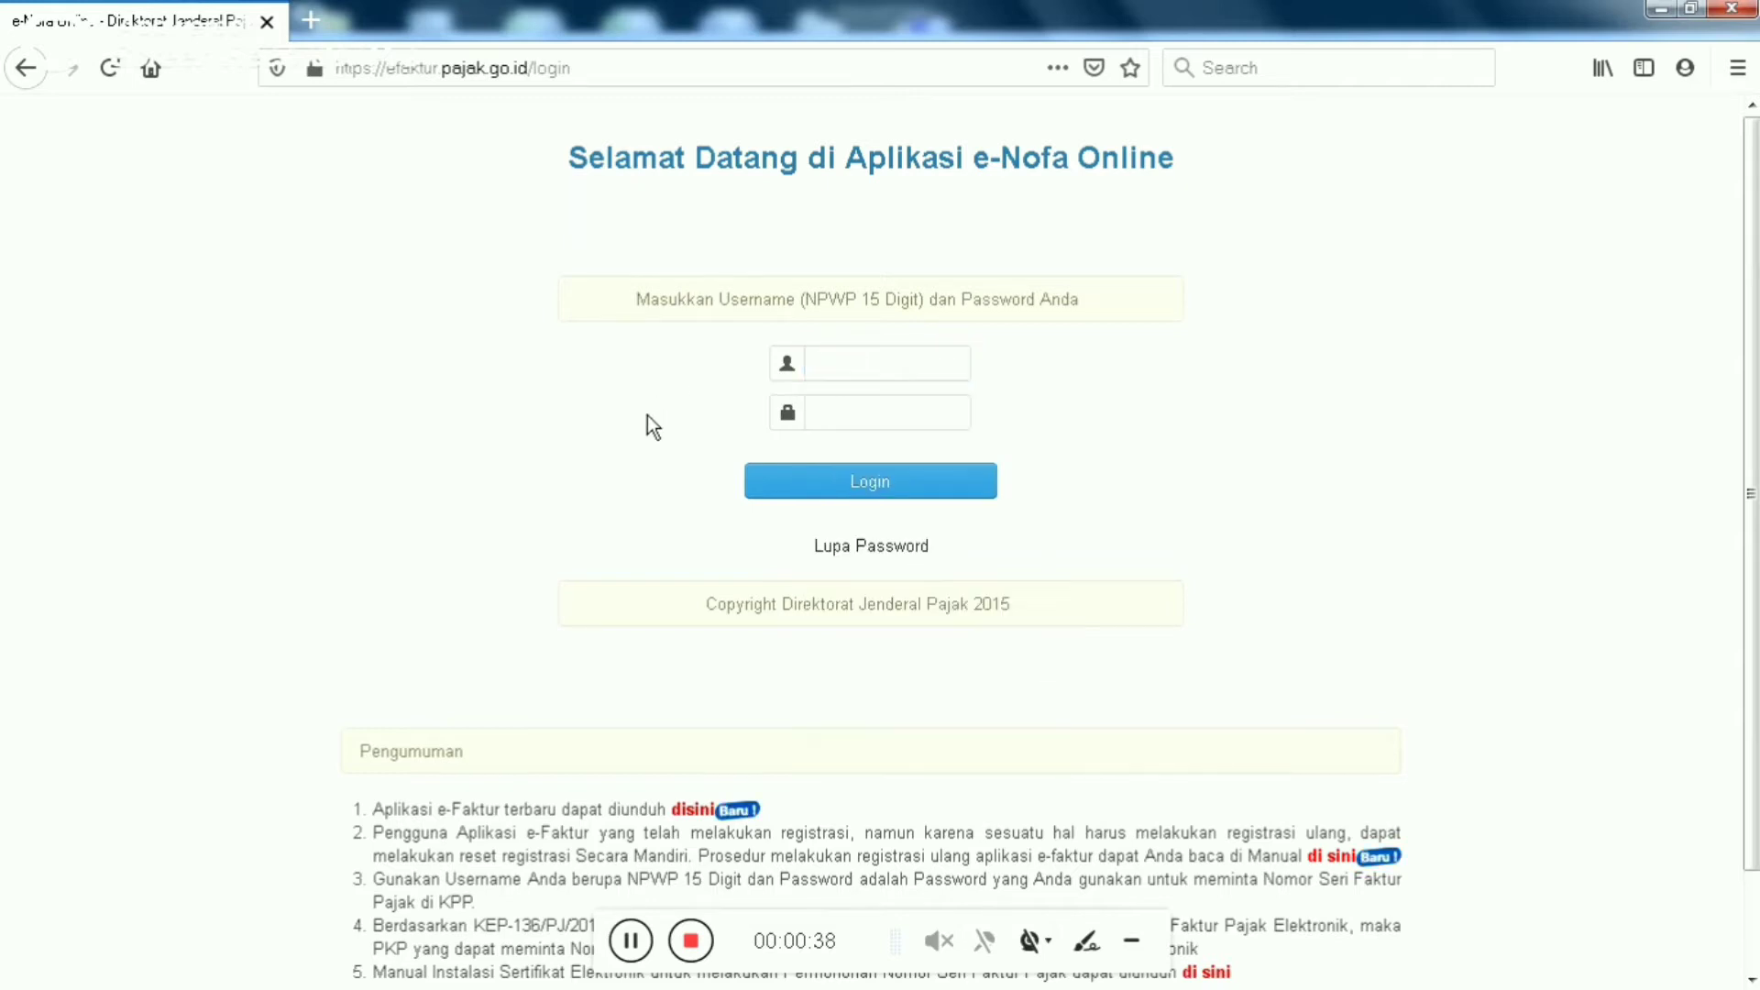
click(891, 357)
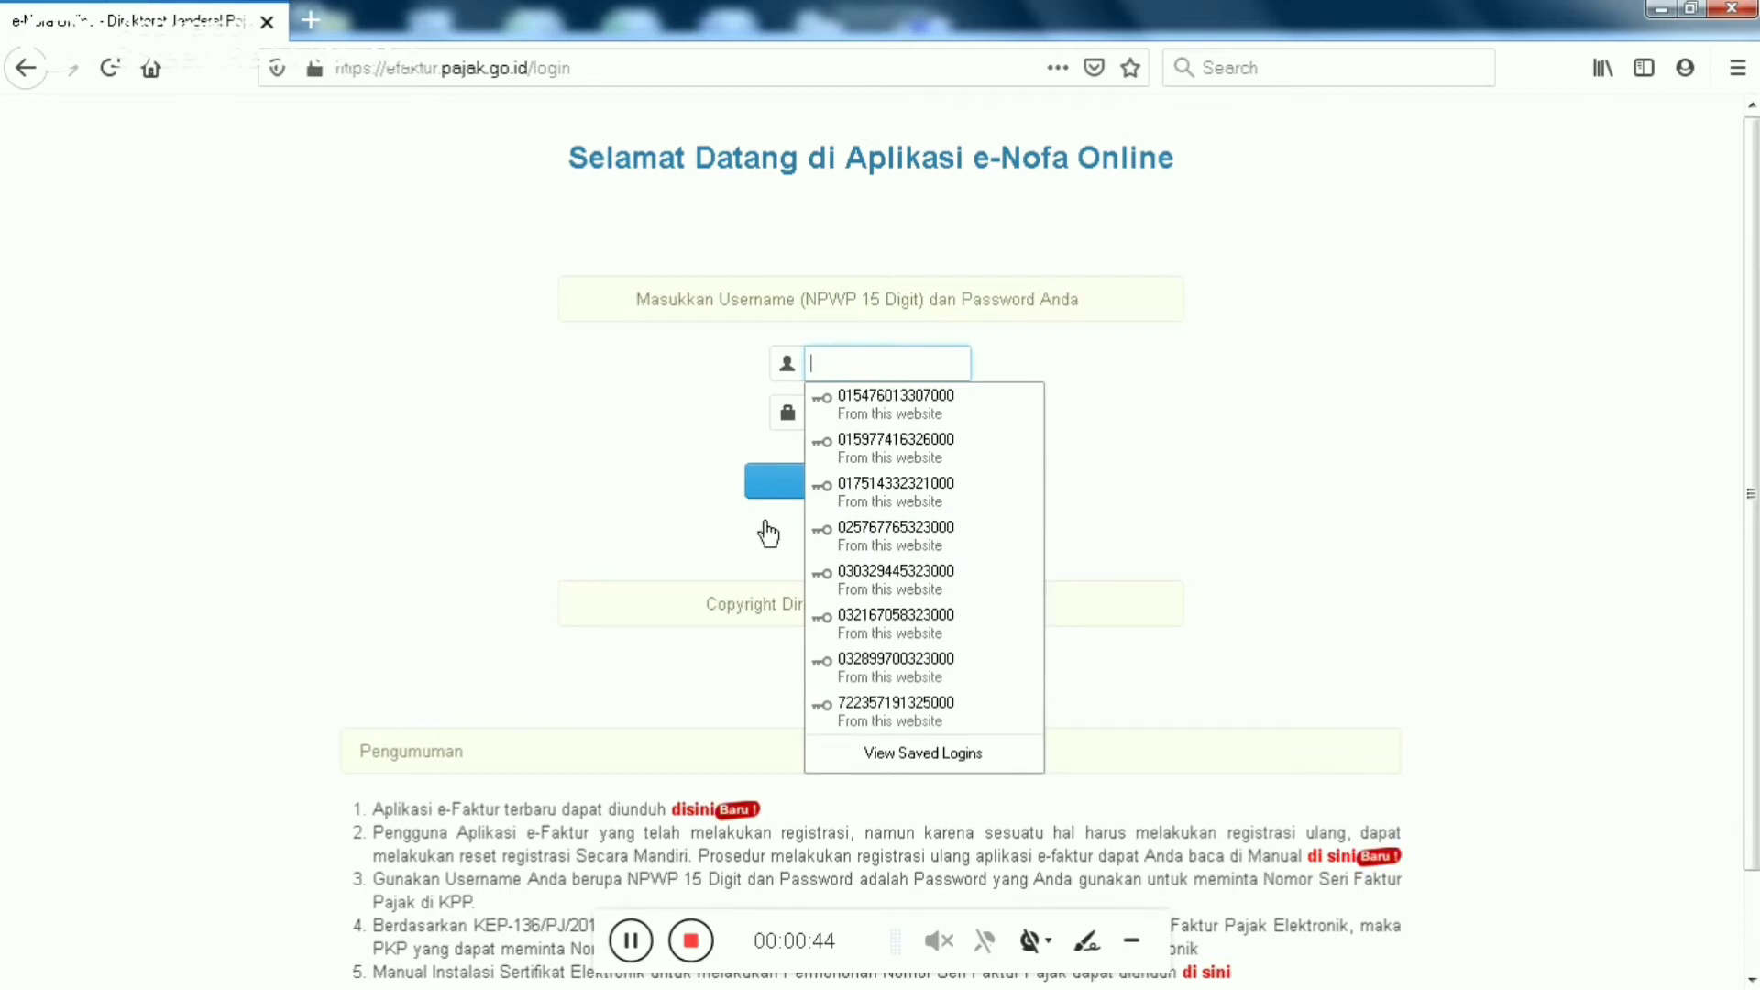
click(633, 944)
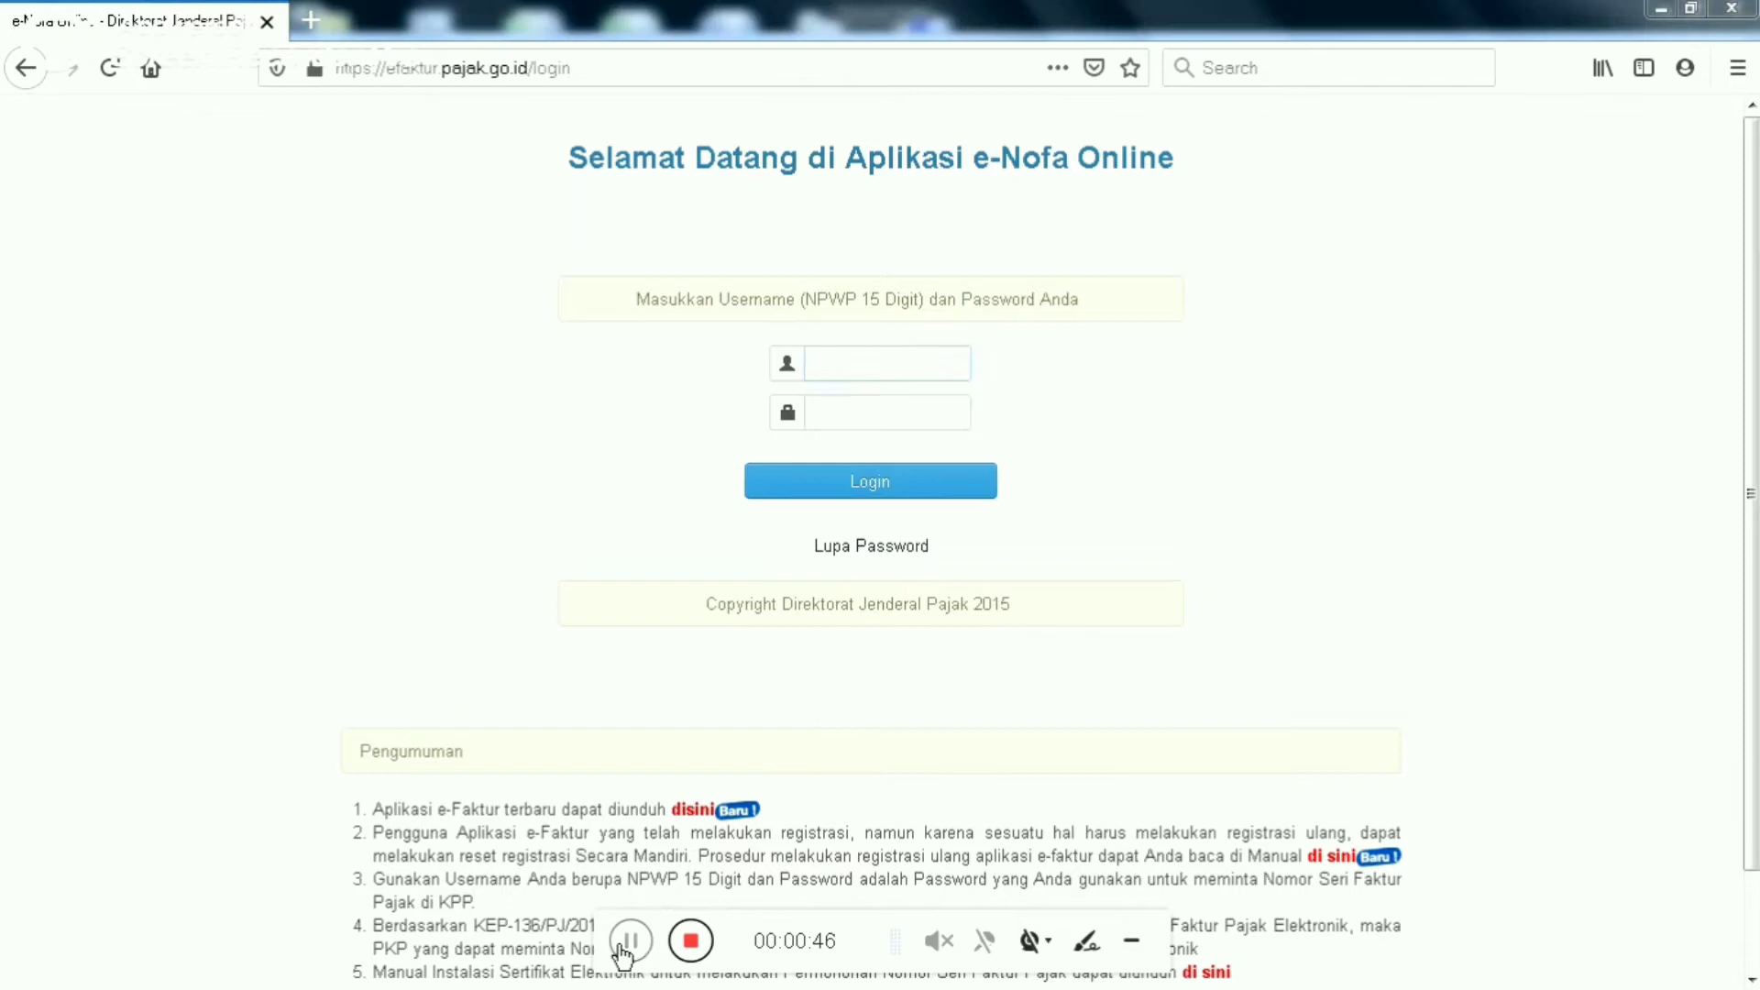
click(890, 482)
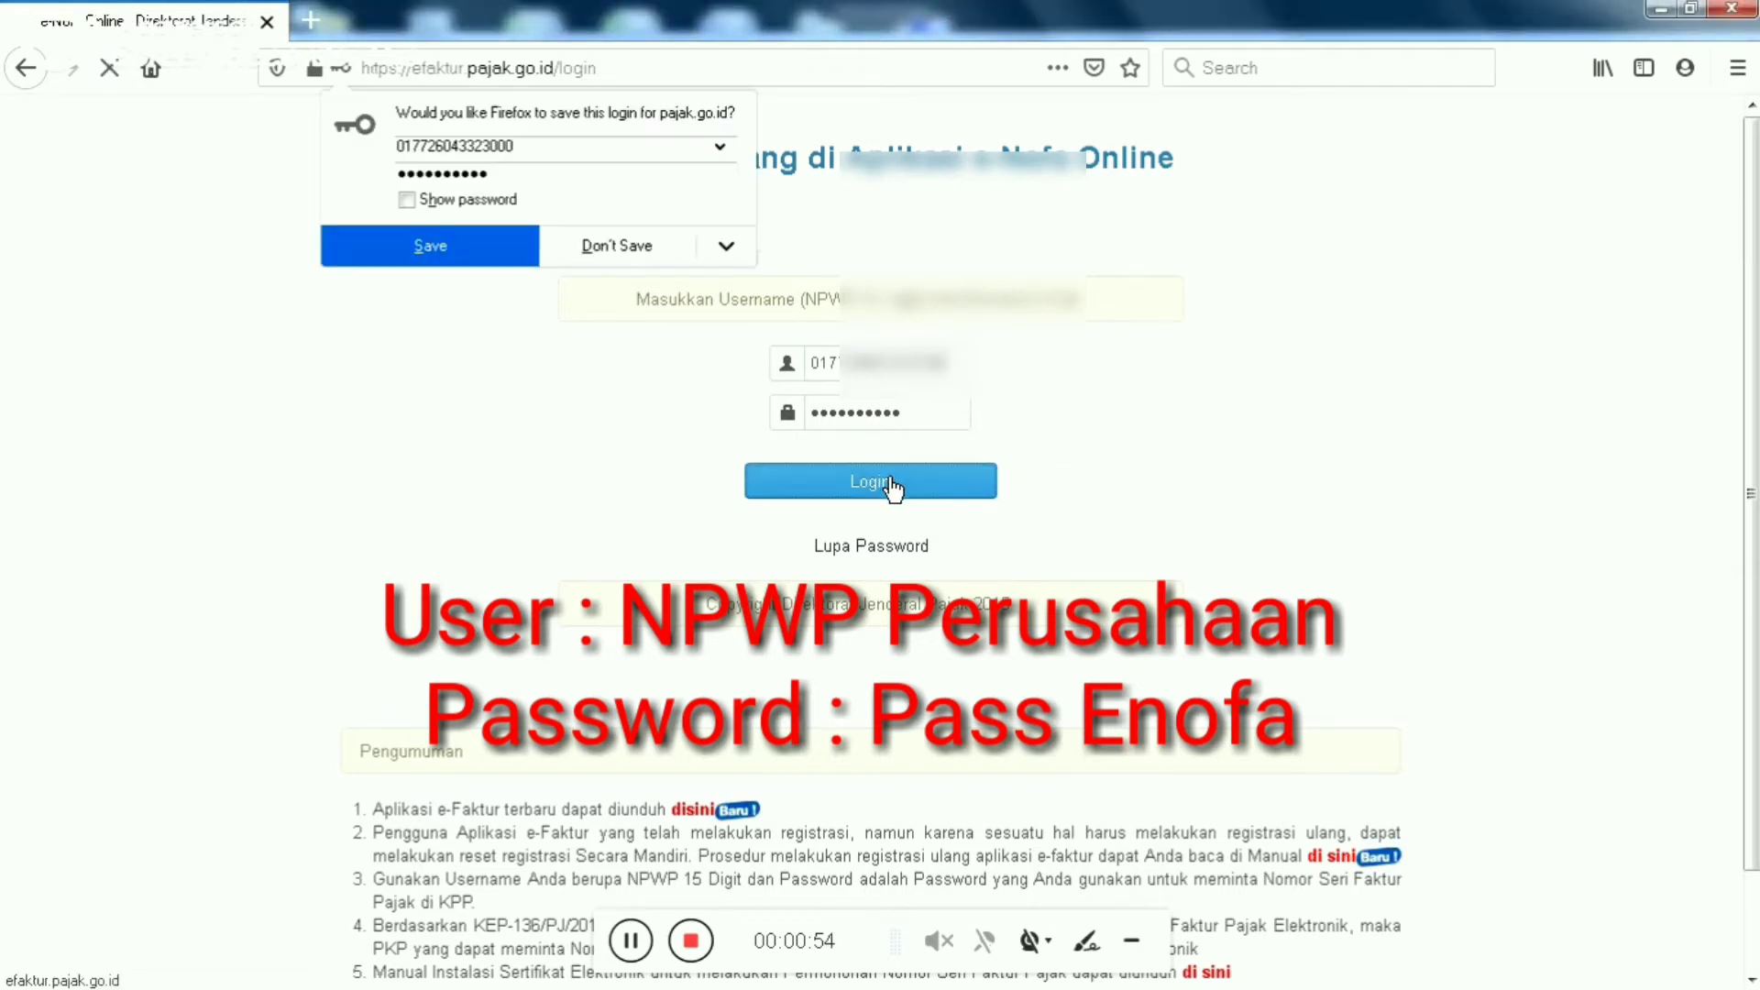
click(635, 261)
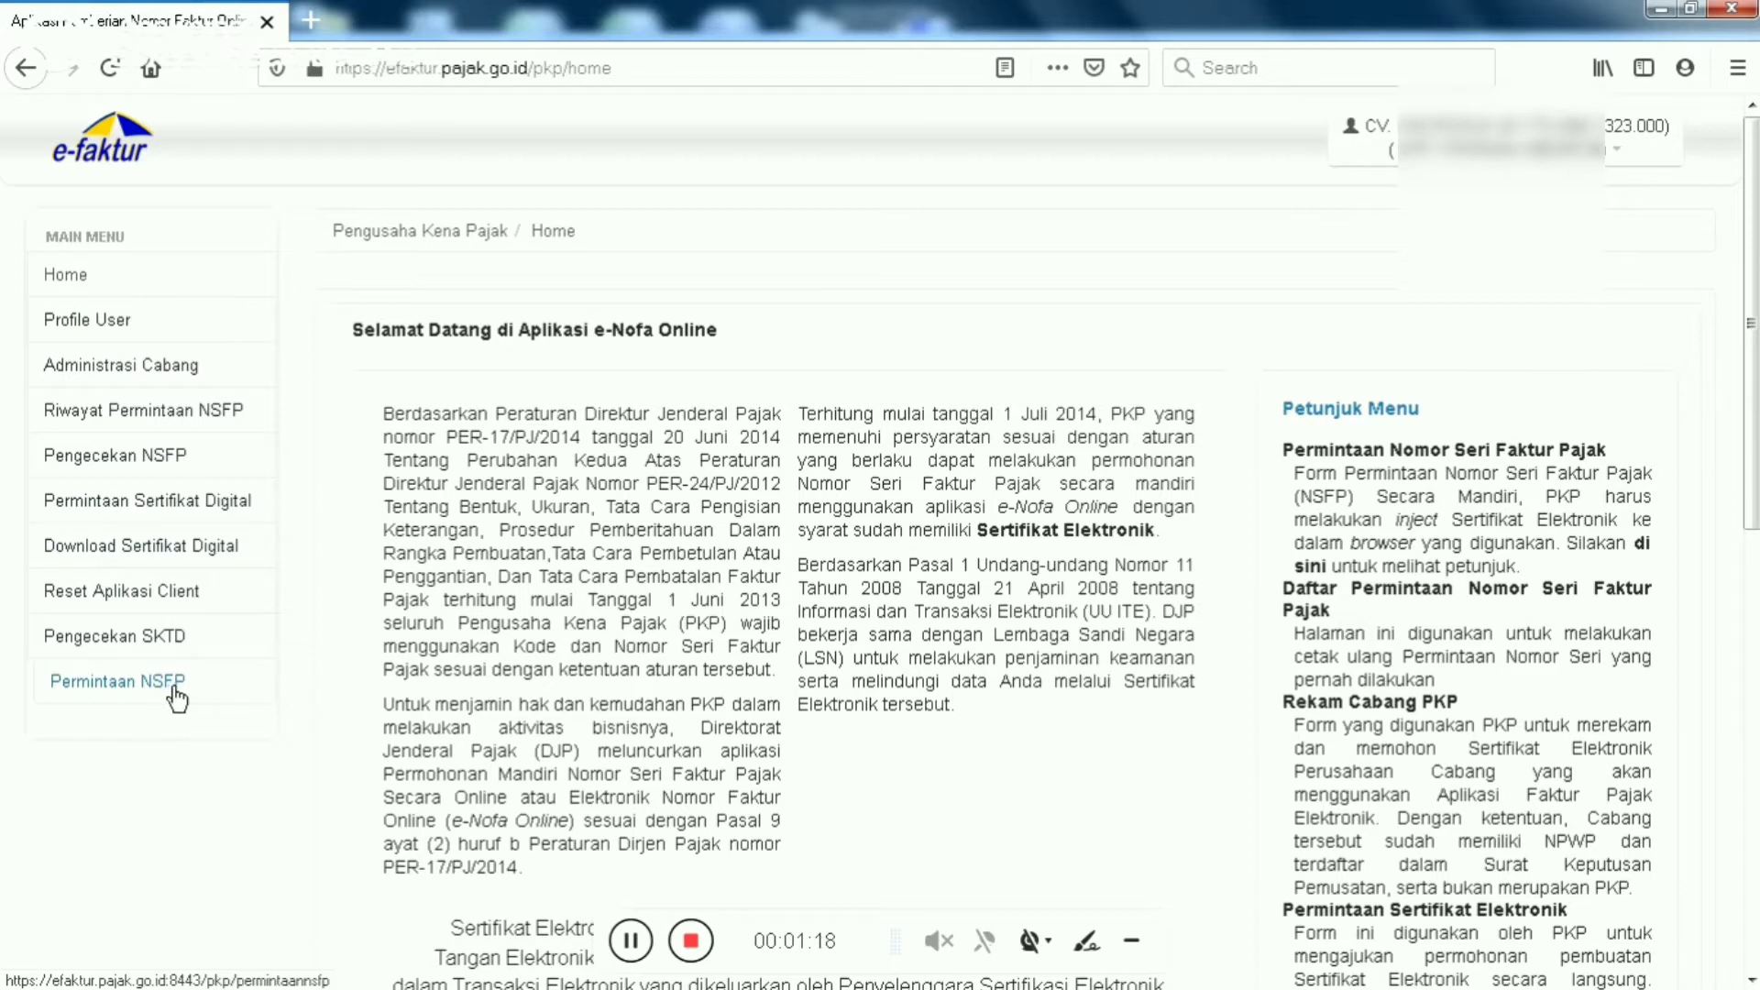
Open Permintaan NSFP from the main menu to show the 2021 request form
click(122, 690)
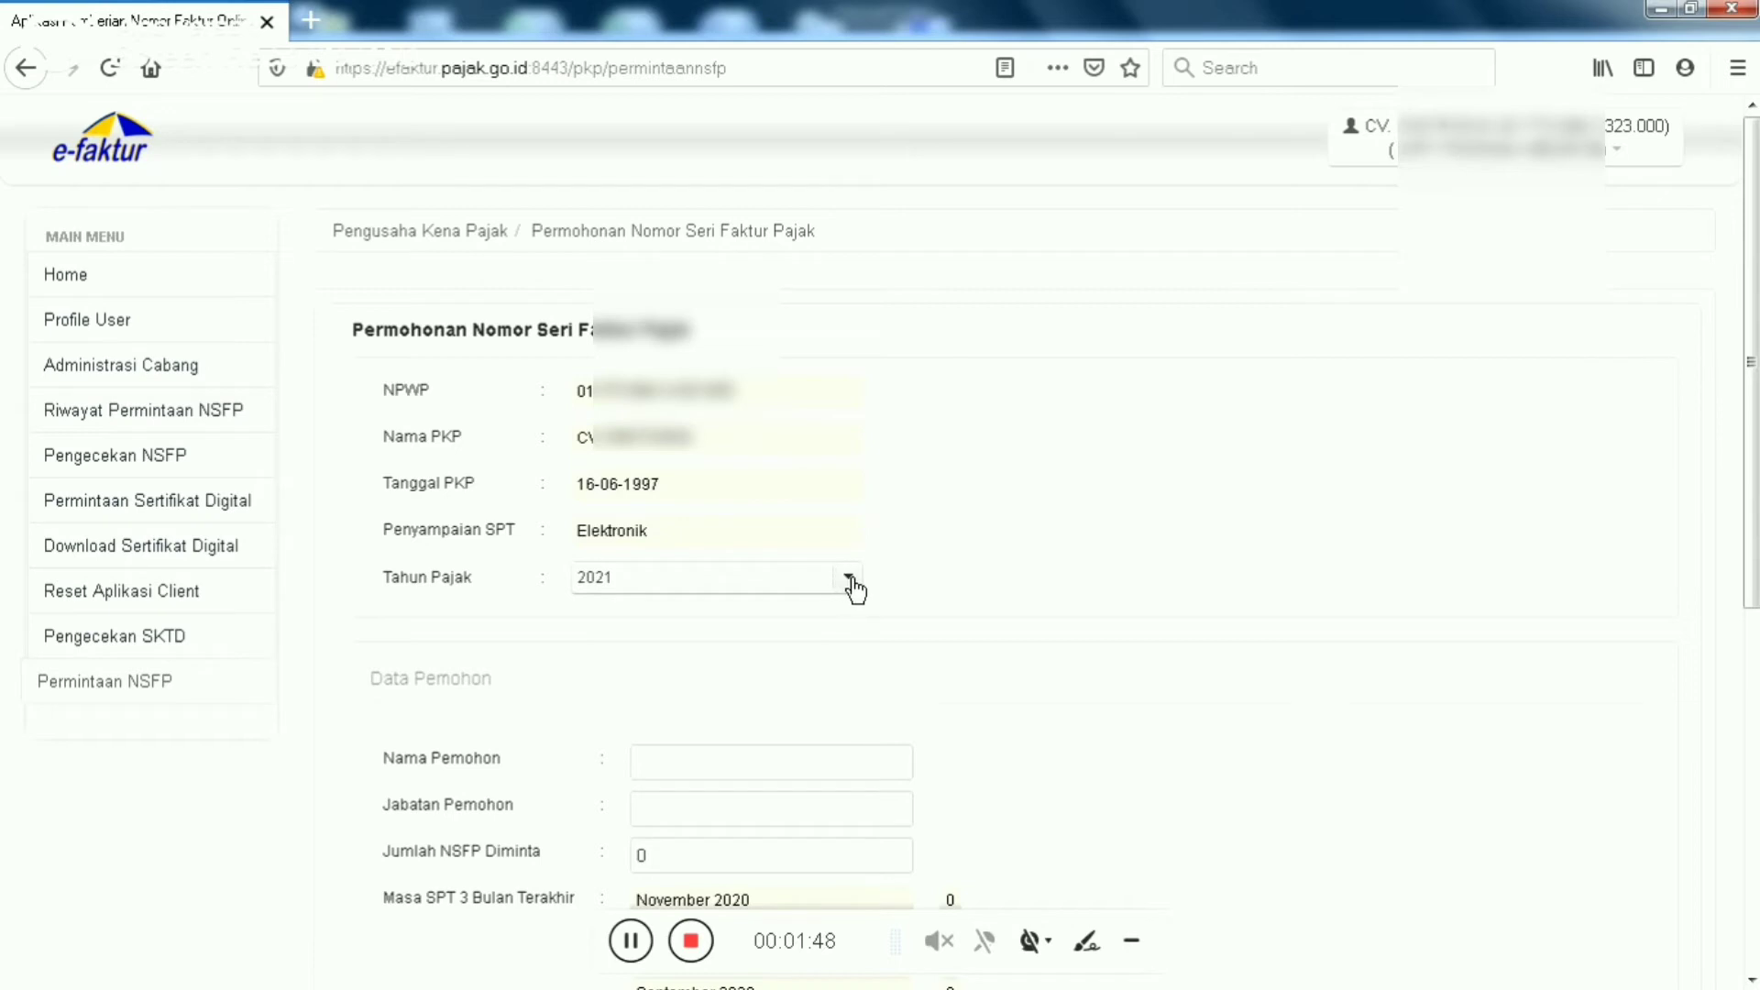
Enter the applicant's full name and the position DIREKTUR in the request form
scroll(1752, 367, down, 2)
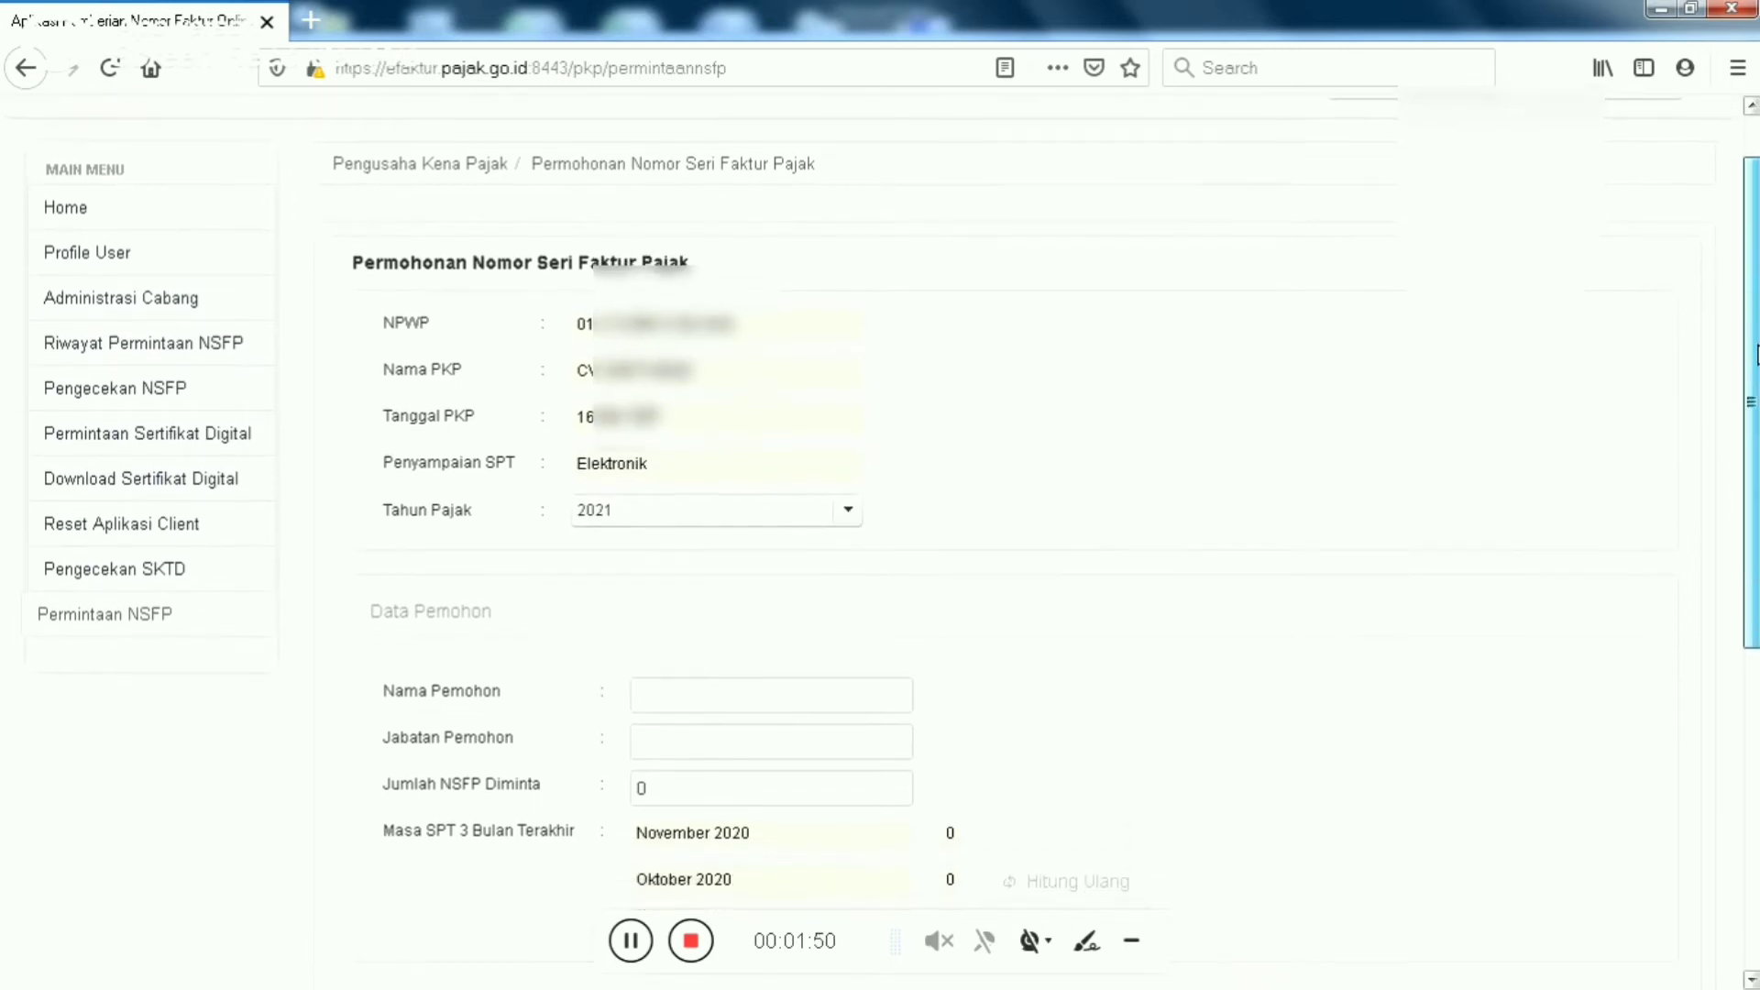
click(749, 682)
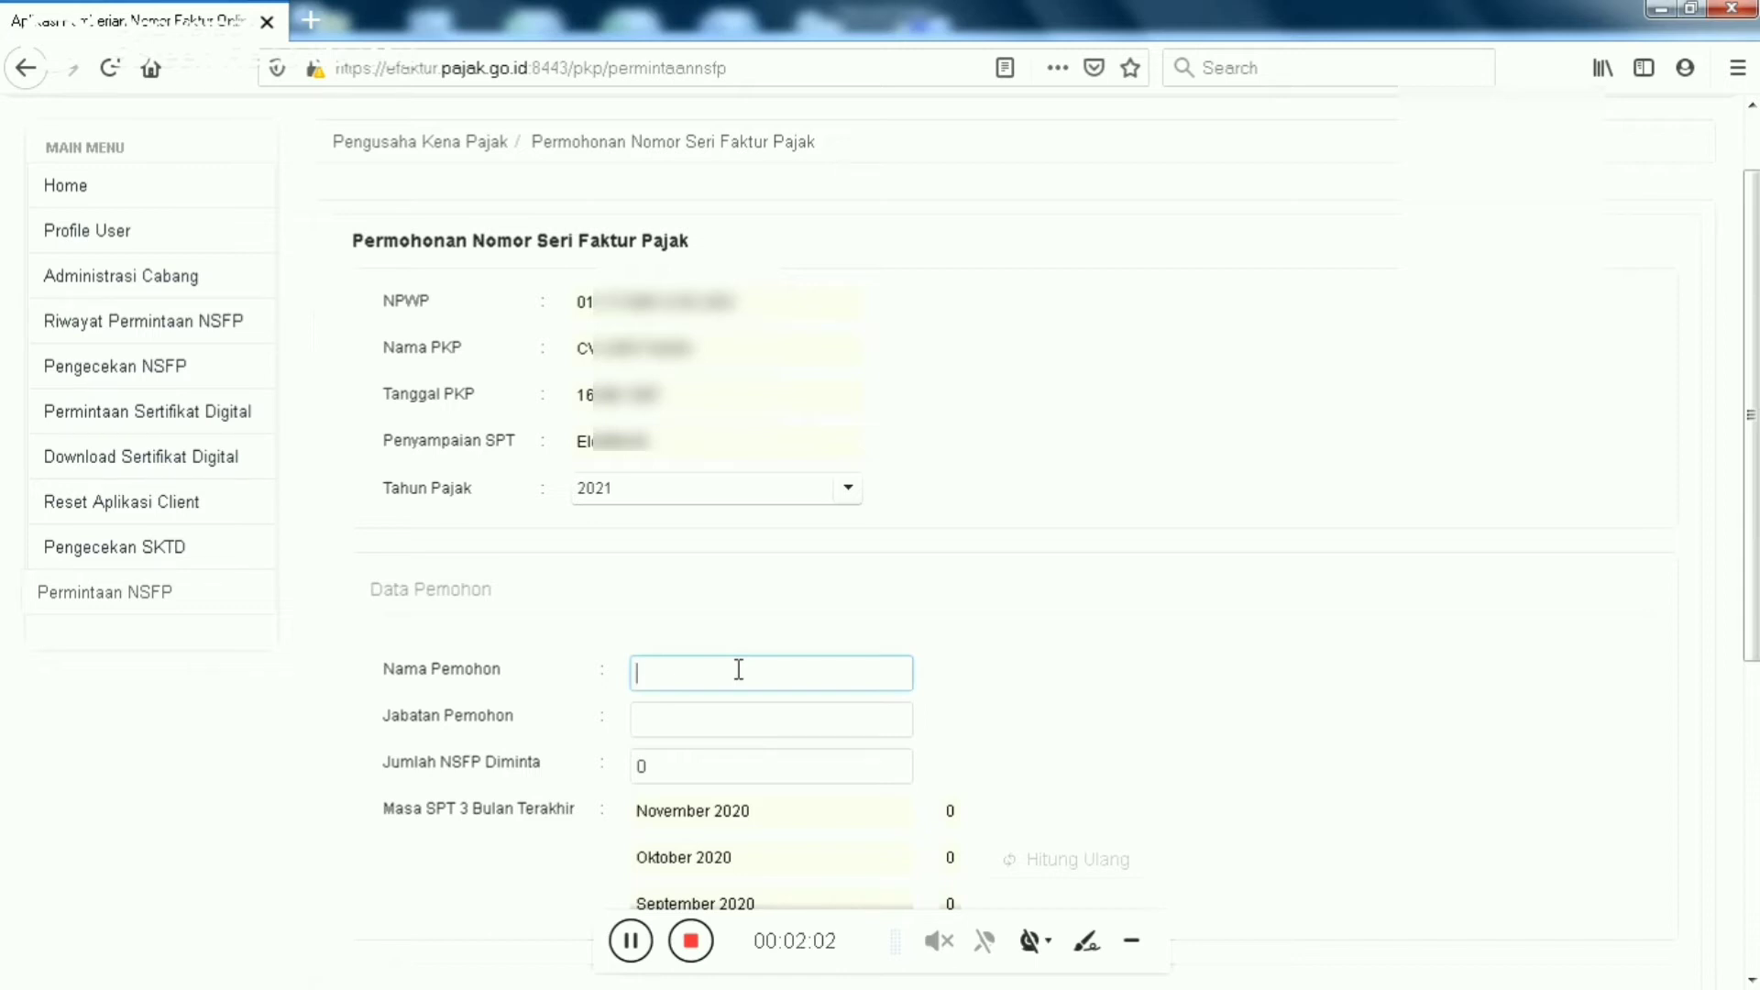
click(735, 719)
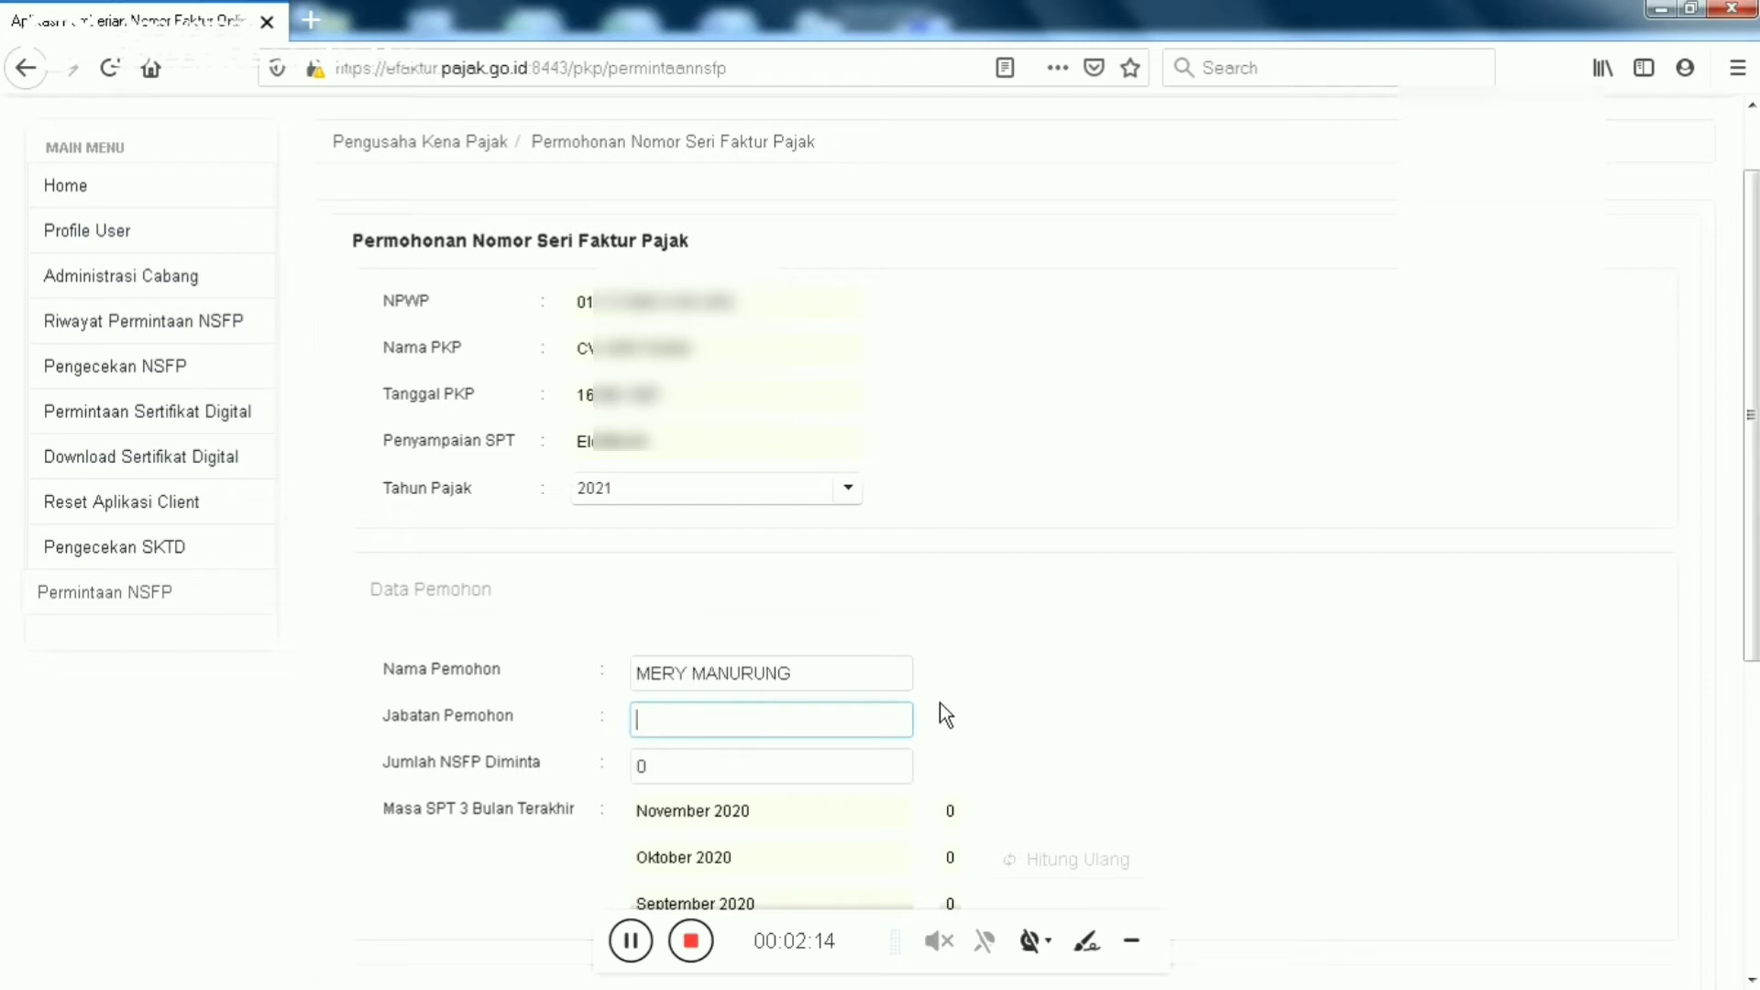
text(D)
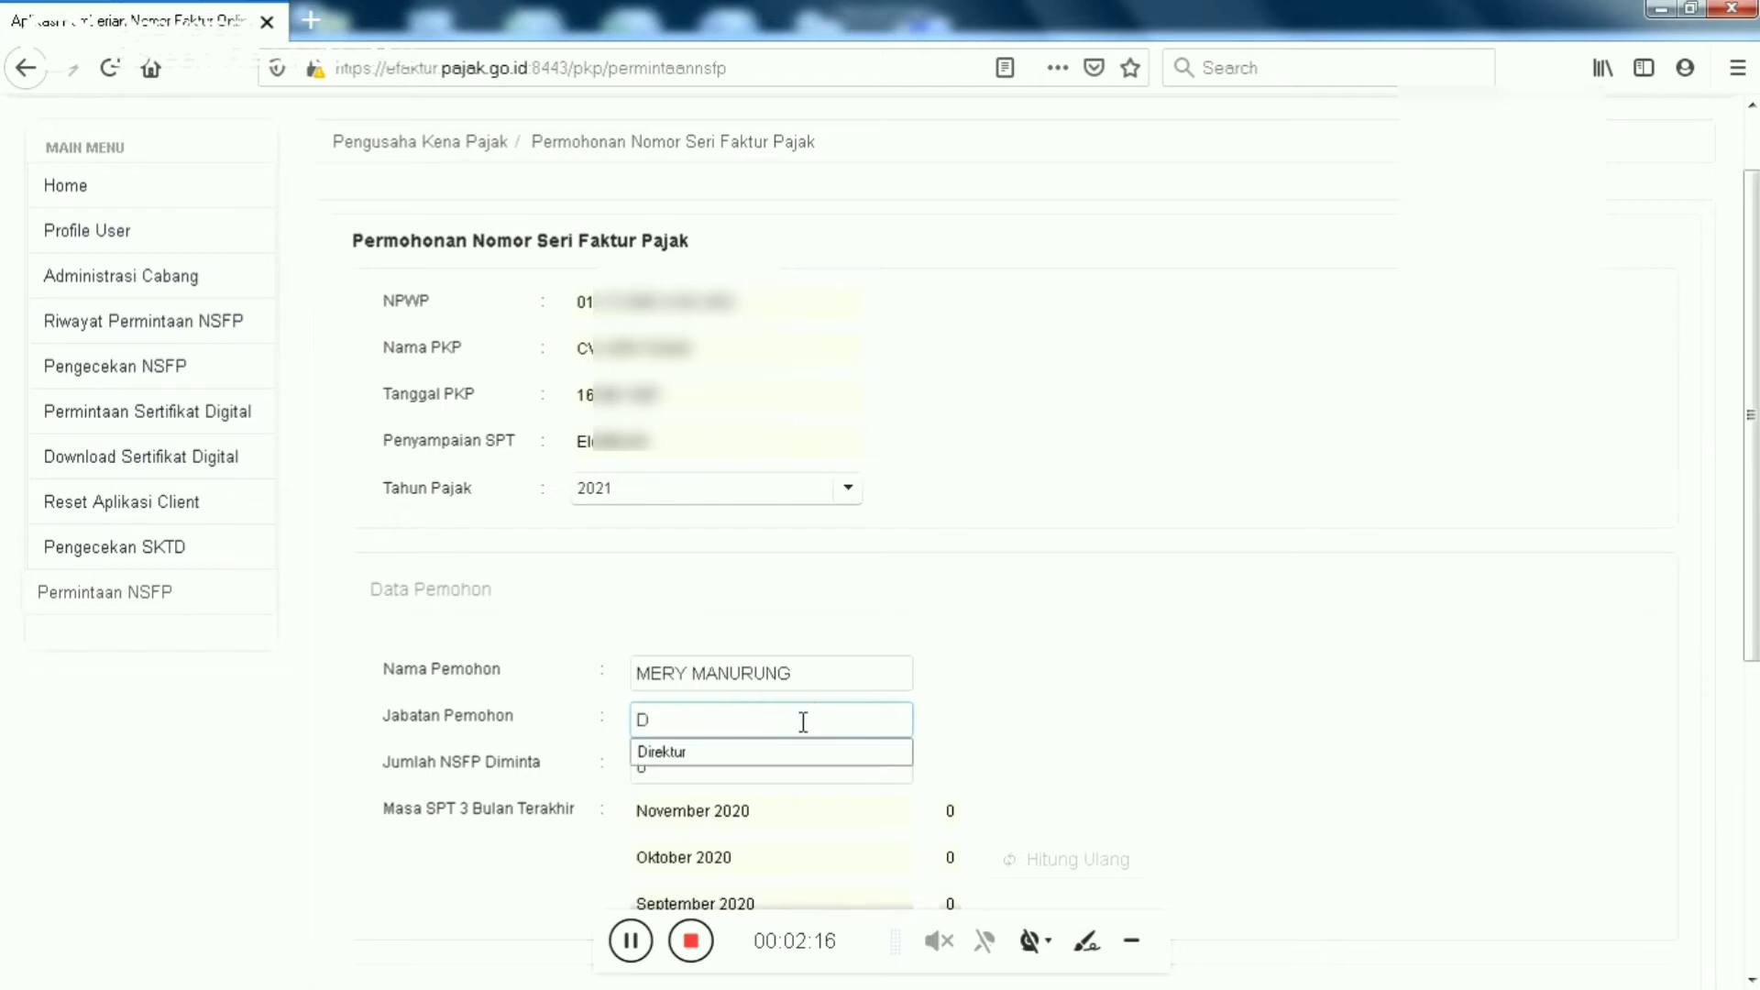
text(IREKTUR)
click(1088, 686)
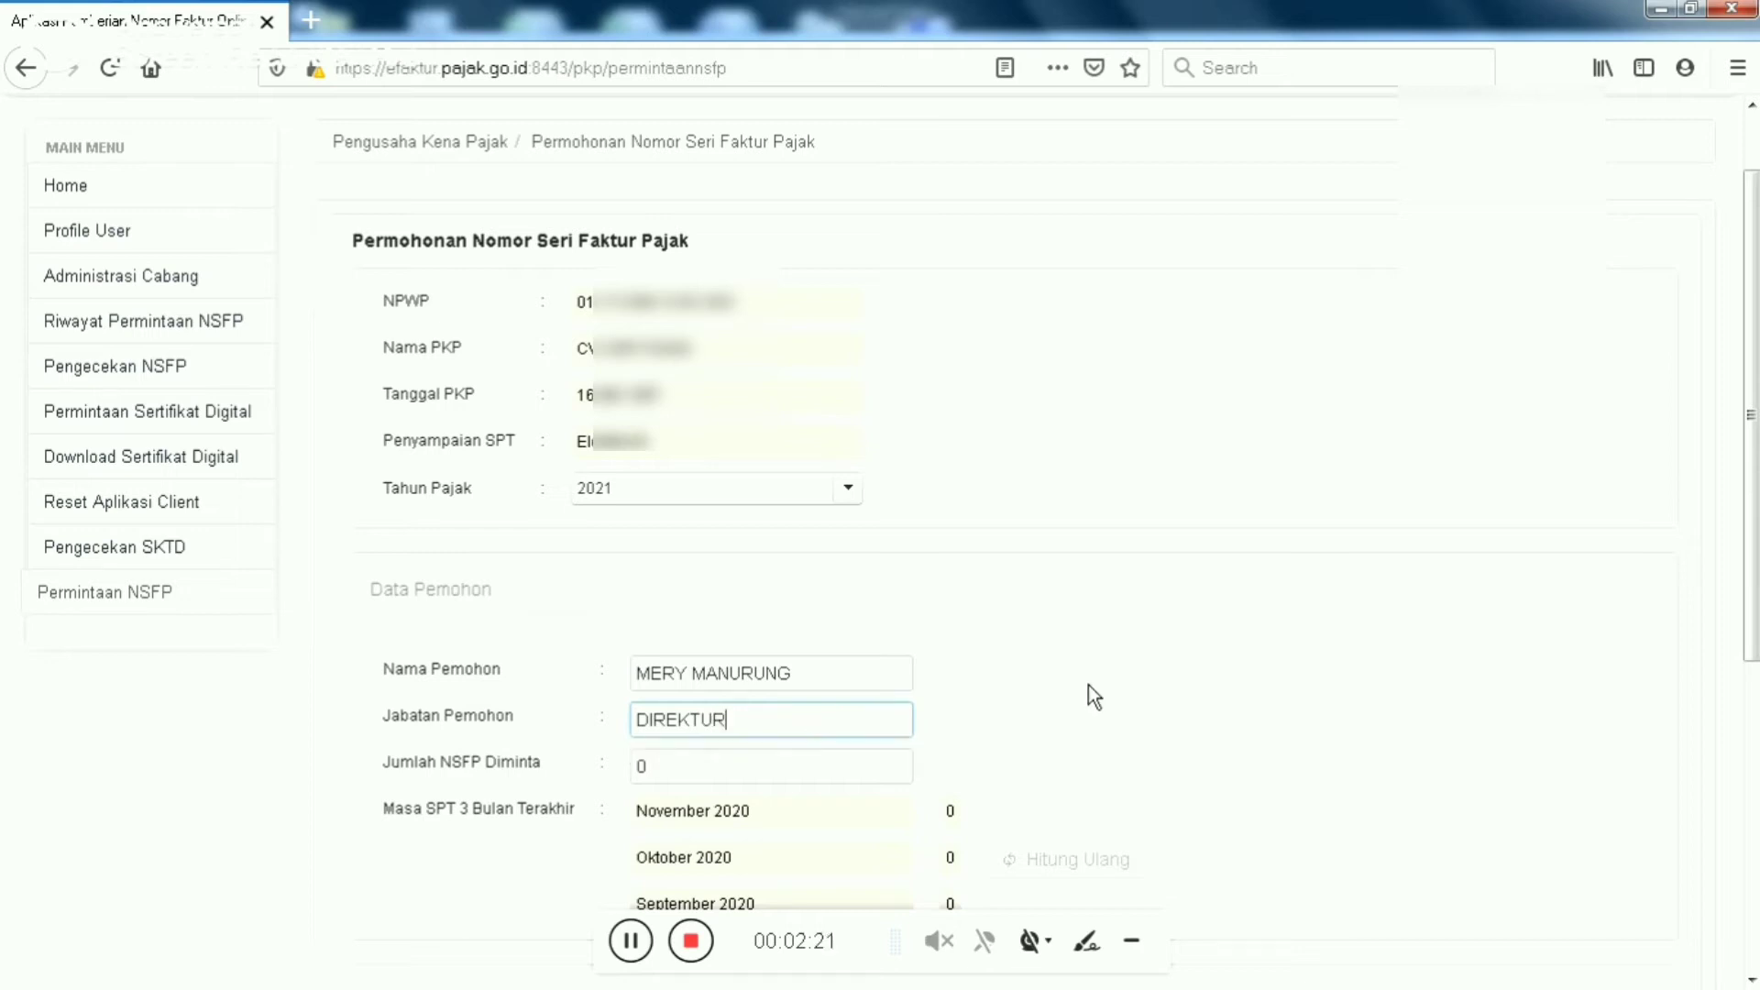
Set Jumlah NSFP Diminta to 60 and scroll down to the Proses button
click(761, 762)
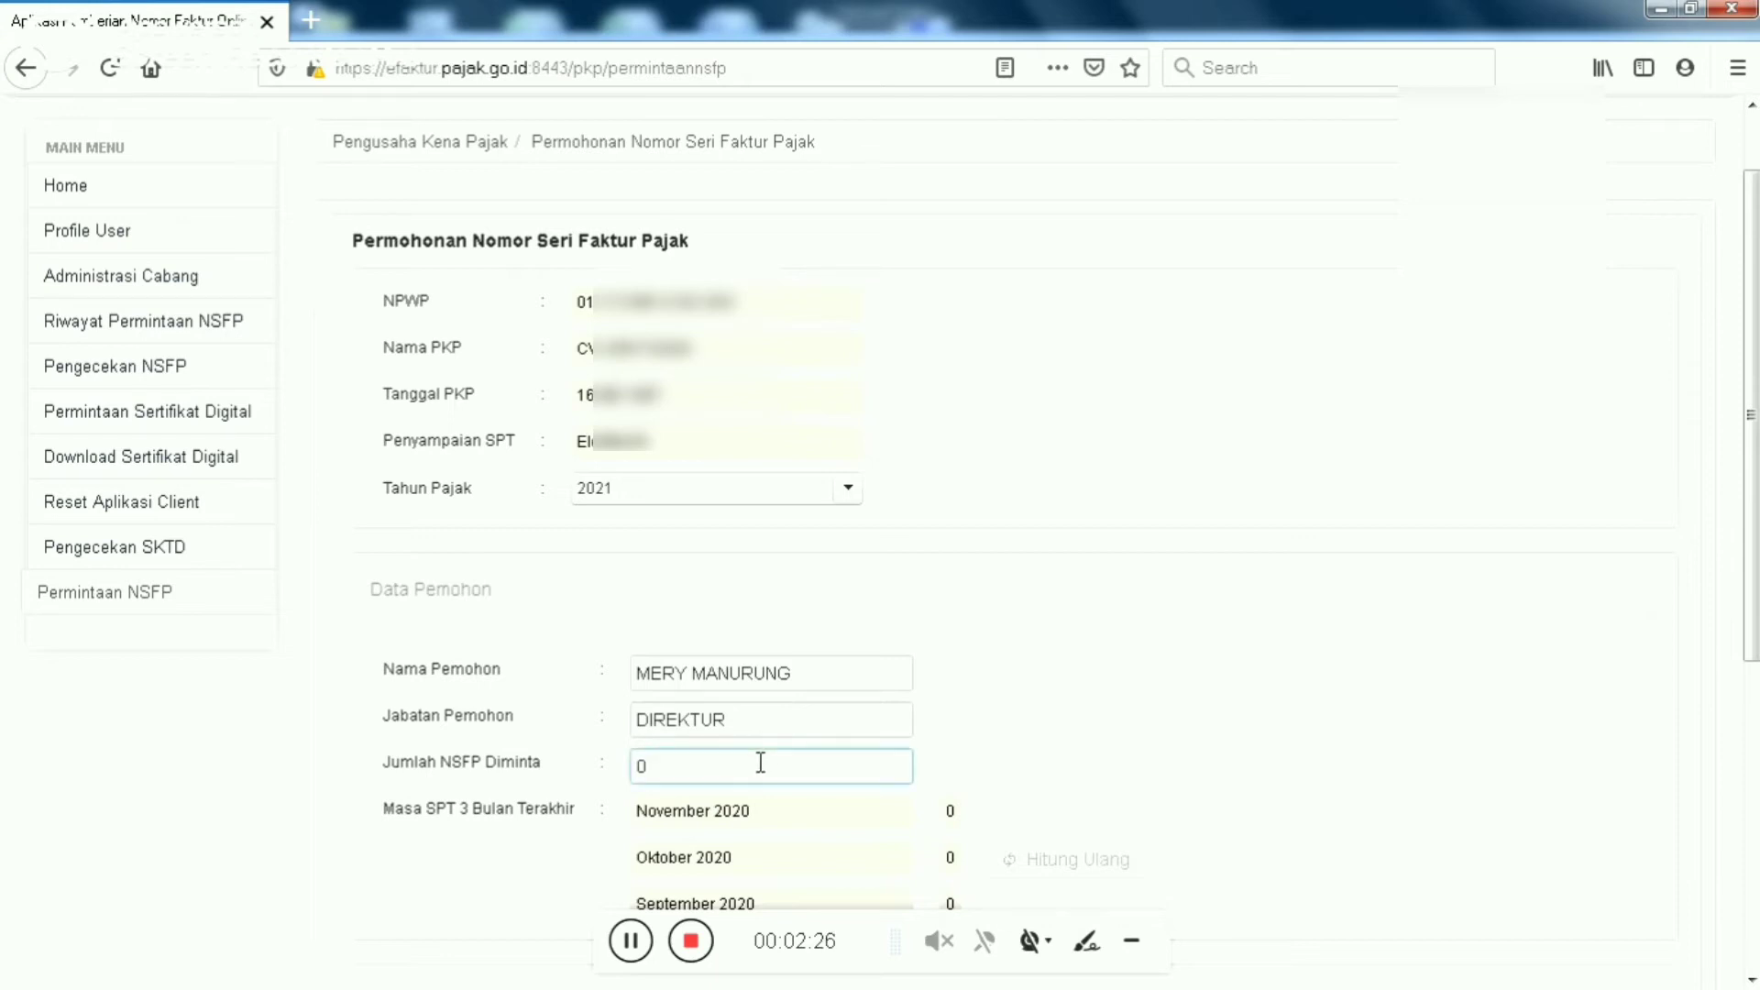
key(BackSpace)
text(10)
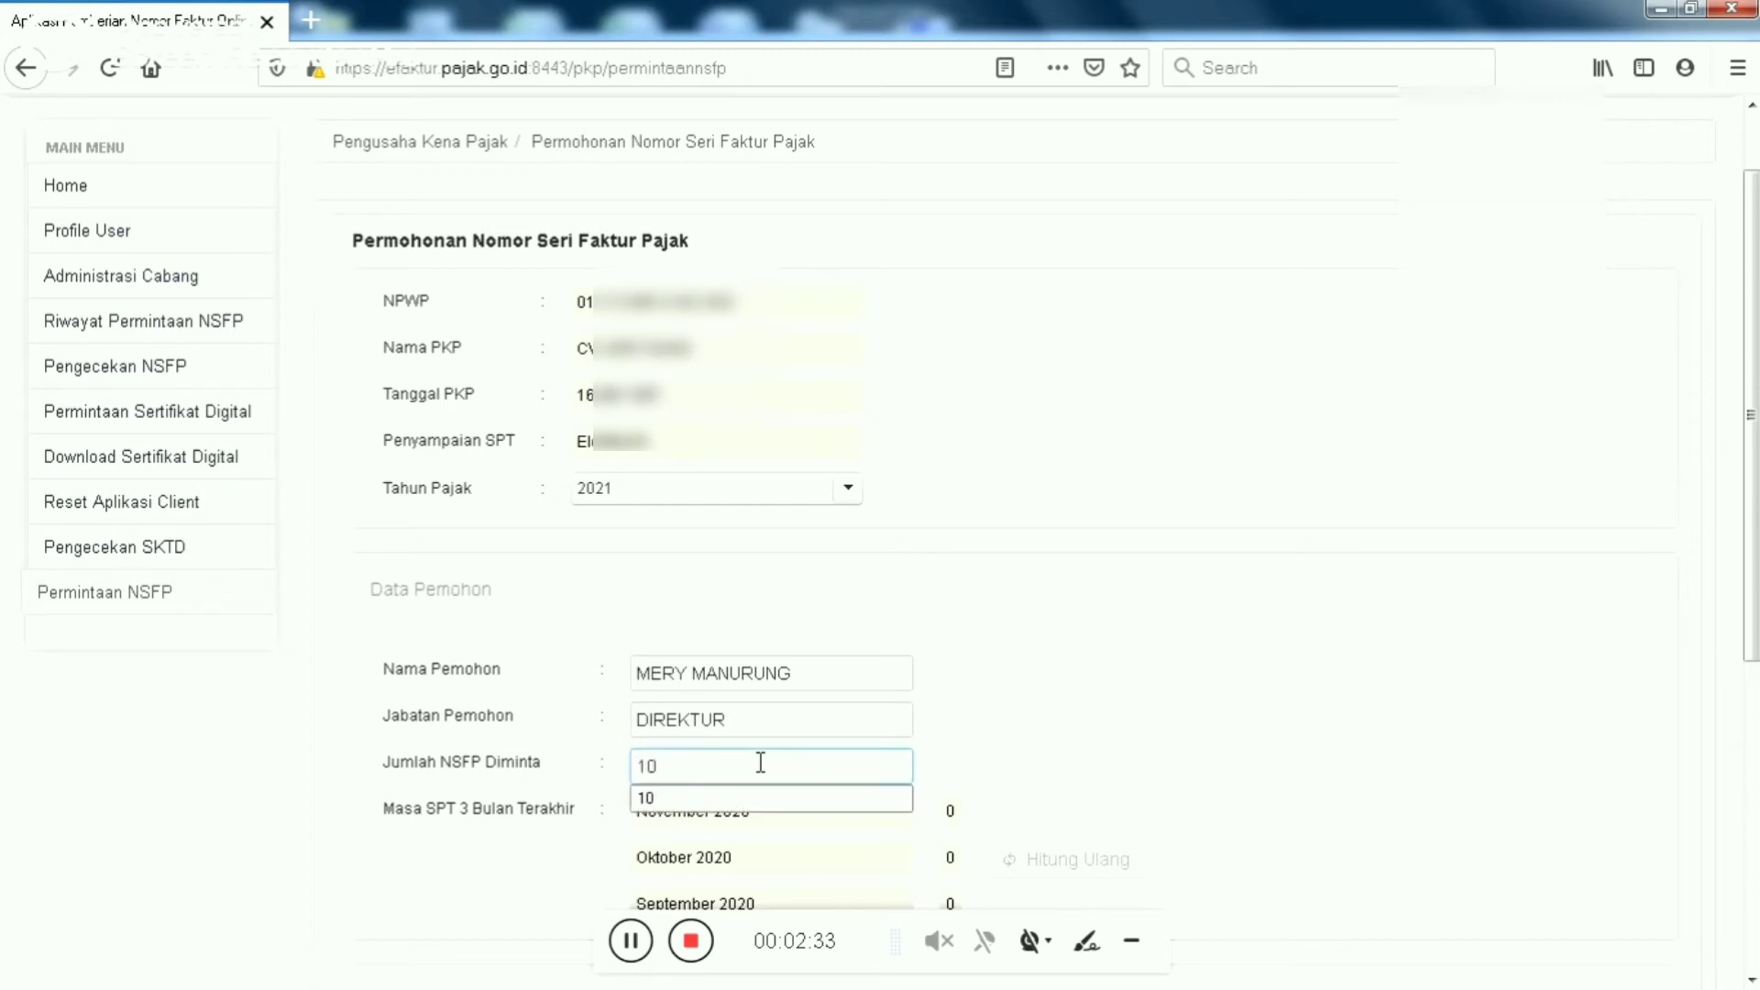
click(1019, 757)
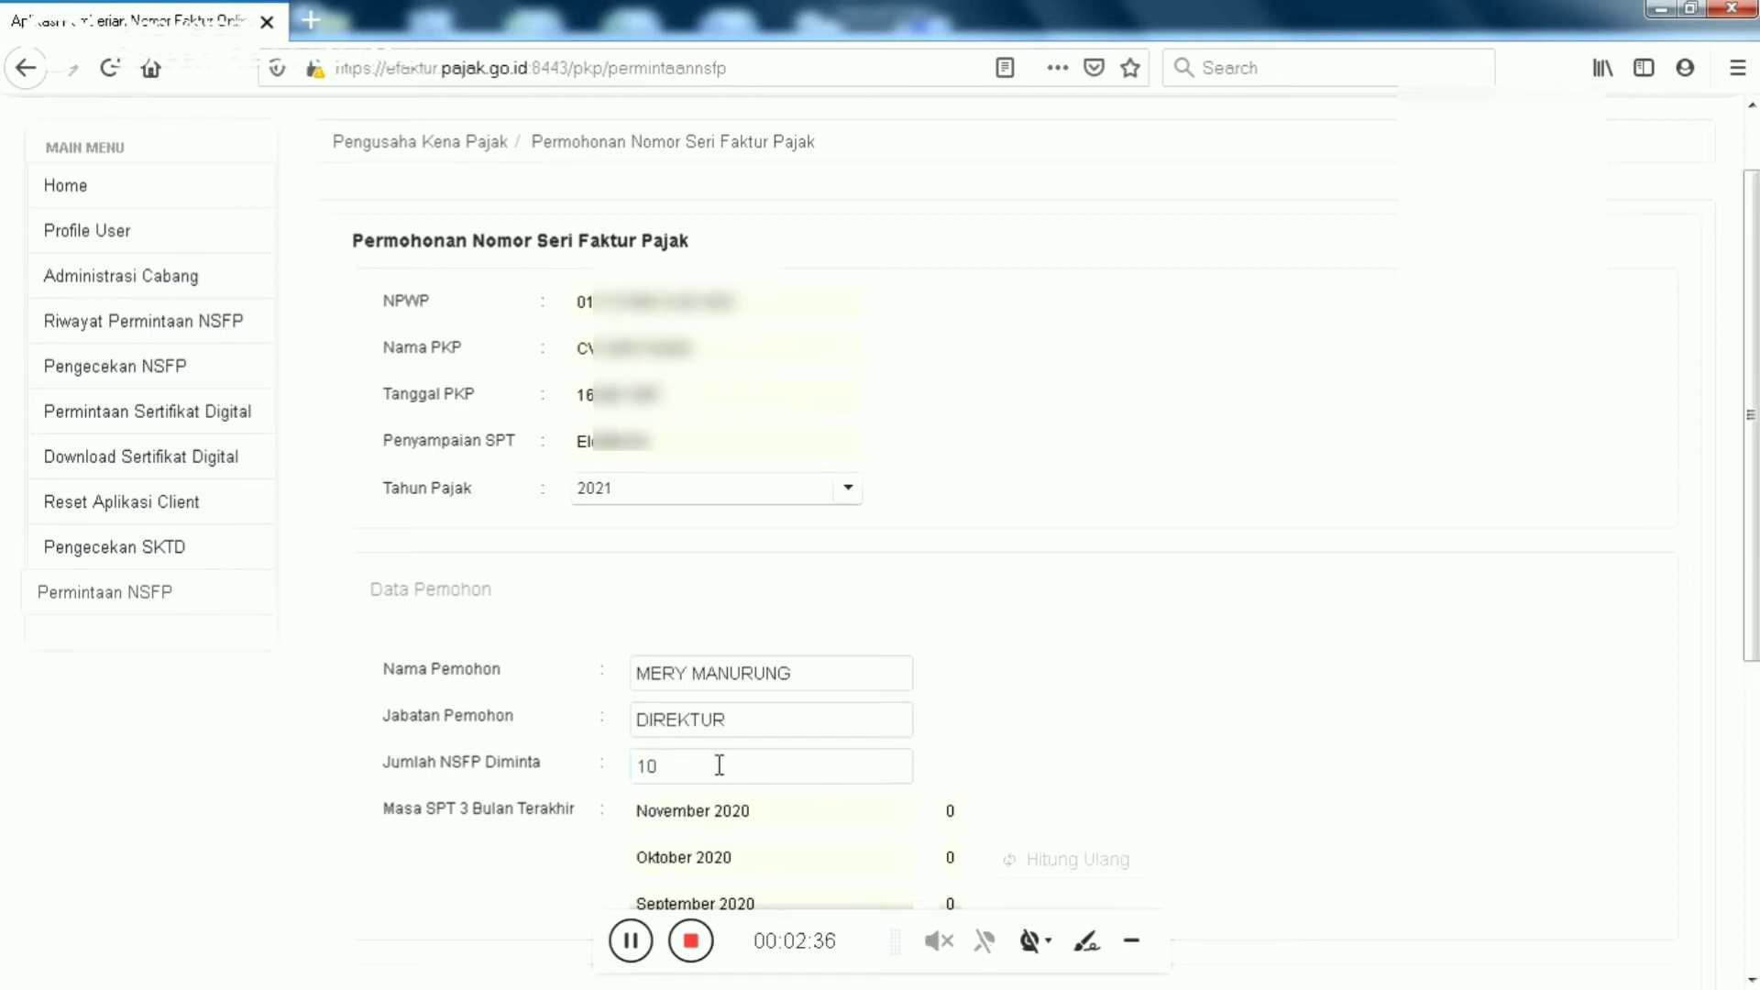
click(652, 766)
key(BackSpace)
key(BackSpace)
text(60)
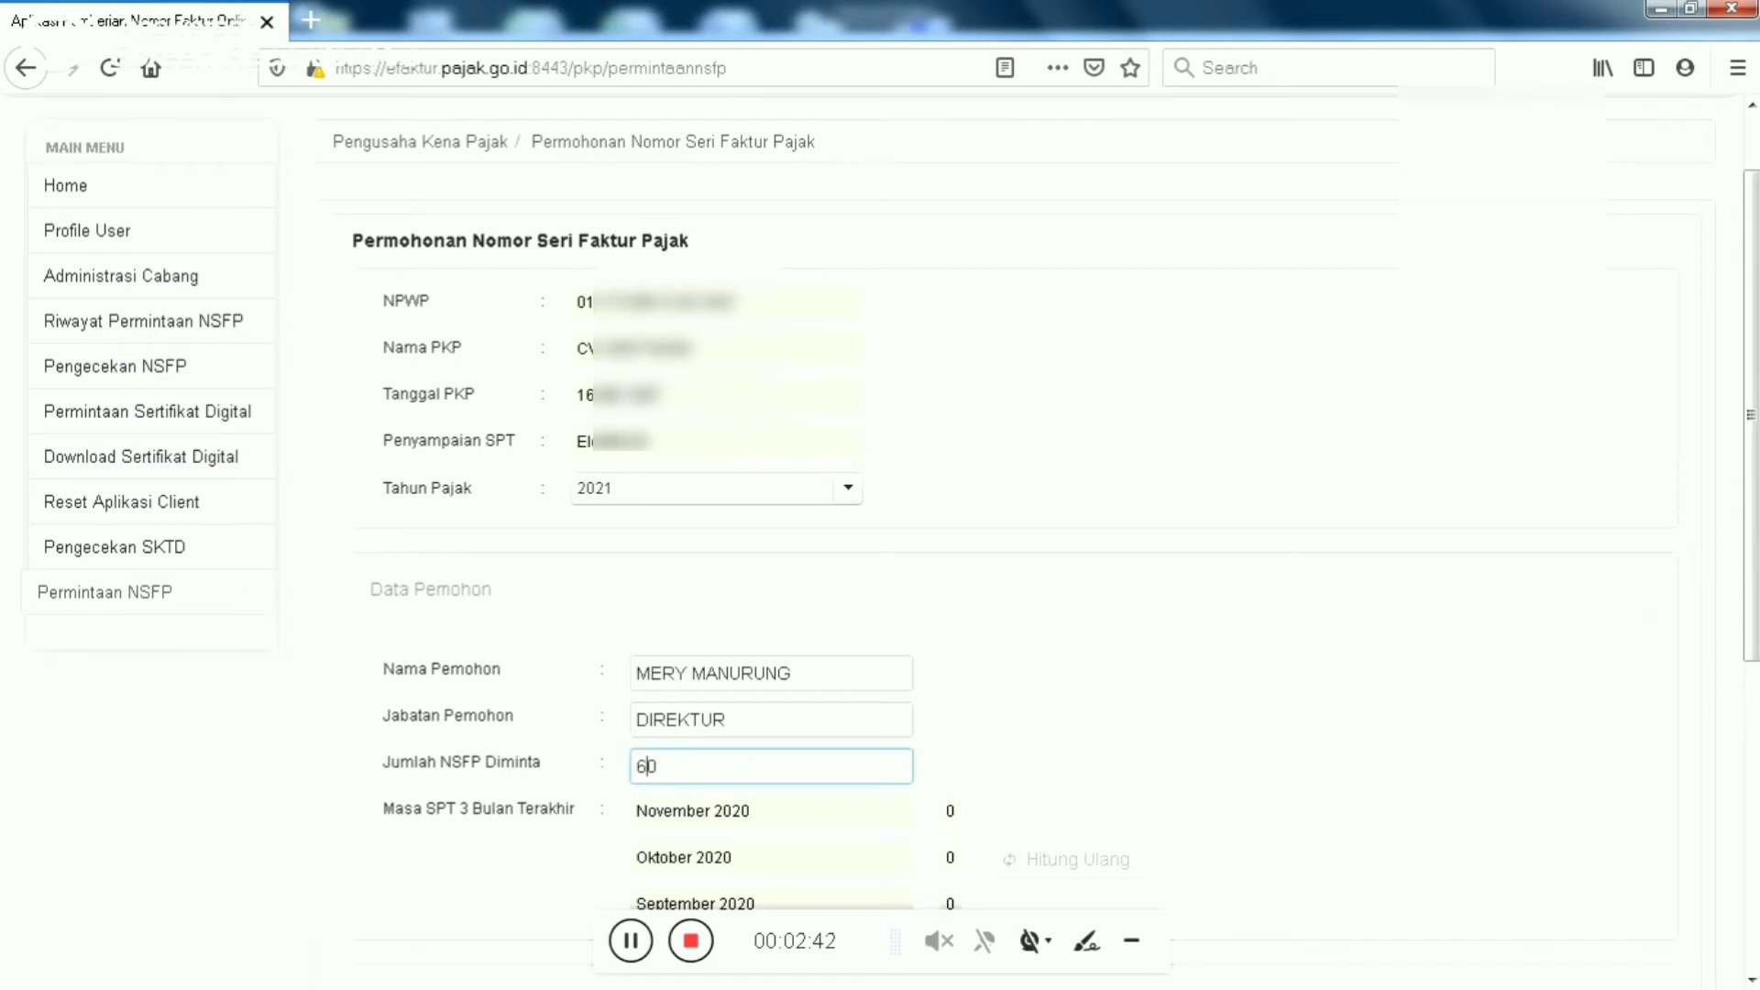
drag(1753, 436, 1755, 550)
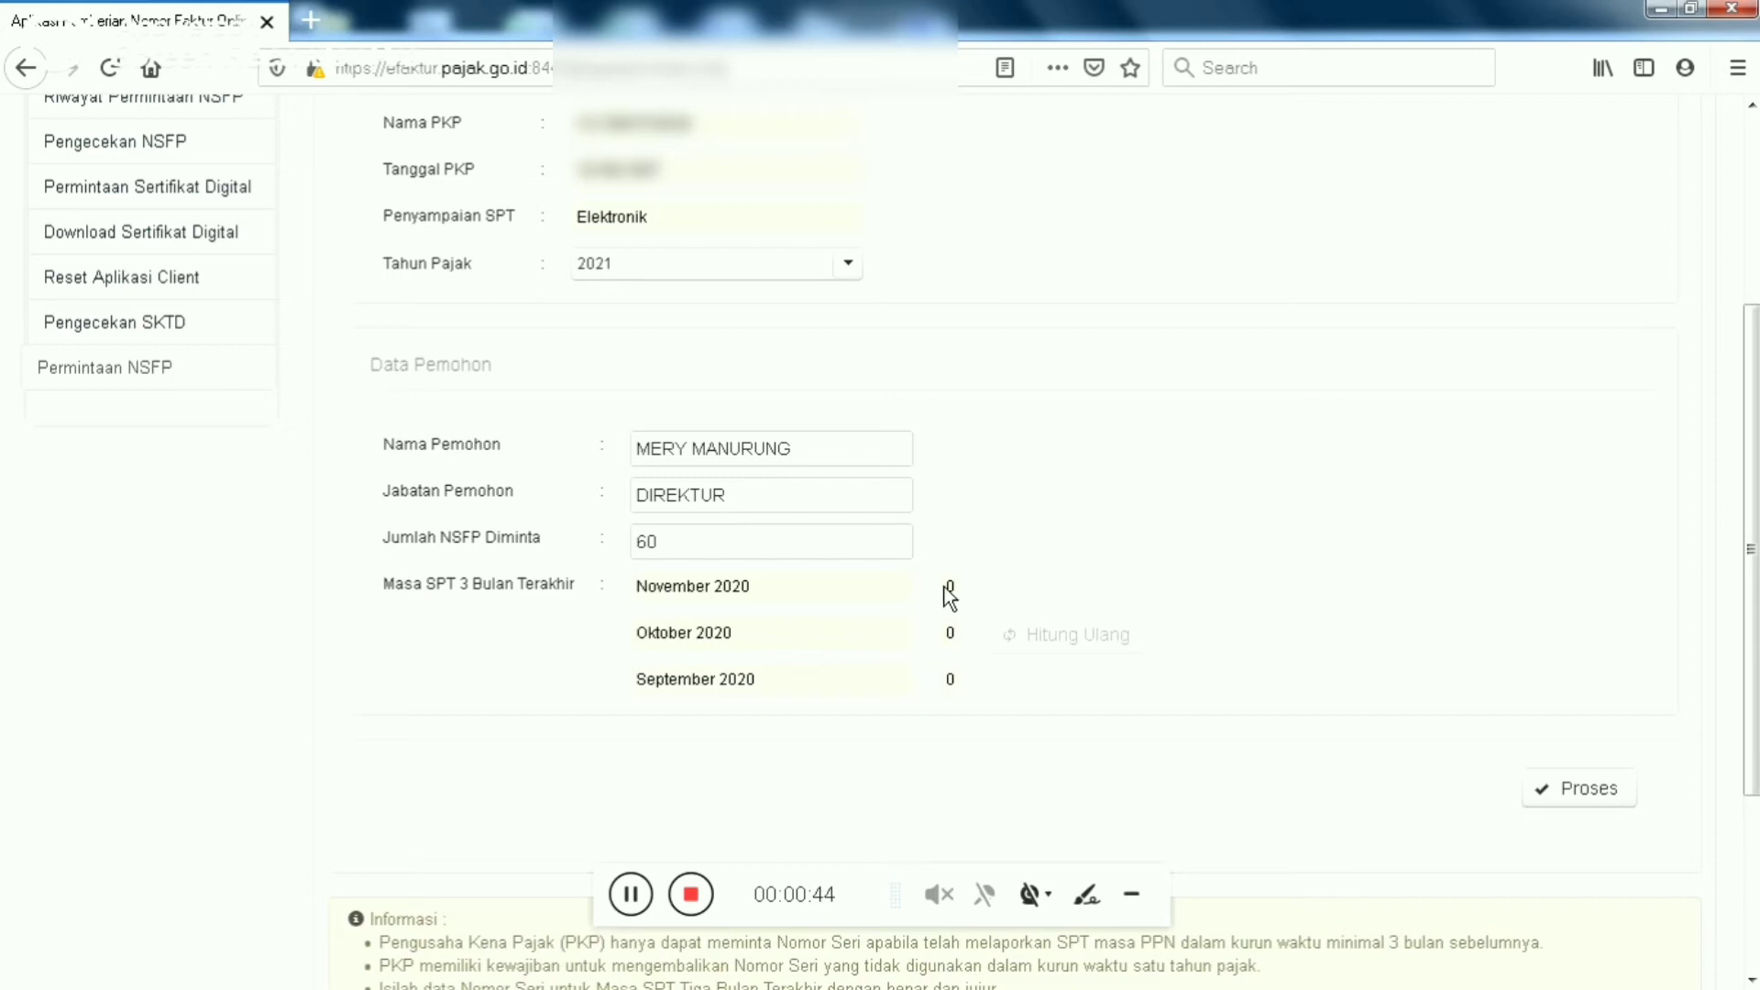
click(714, 544)
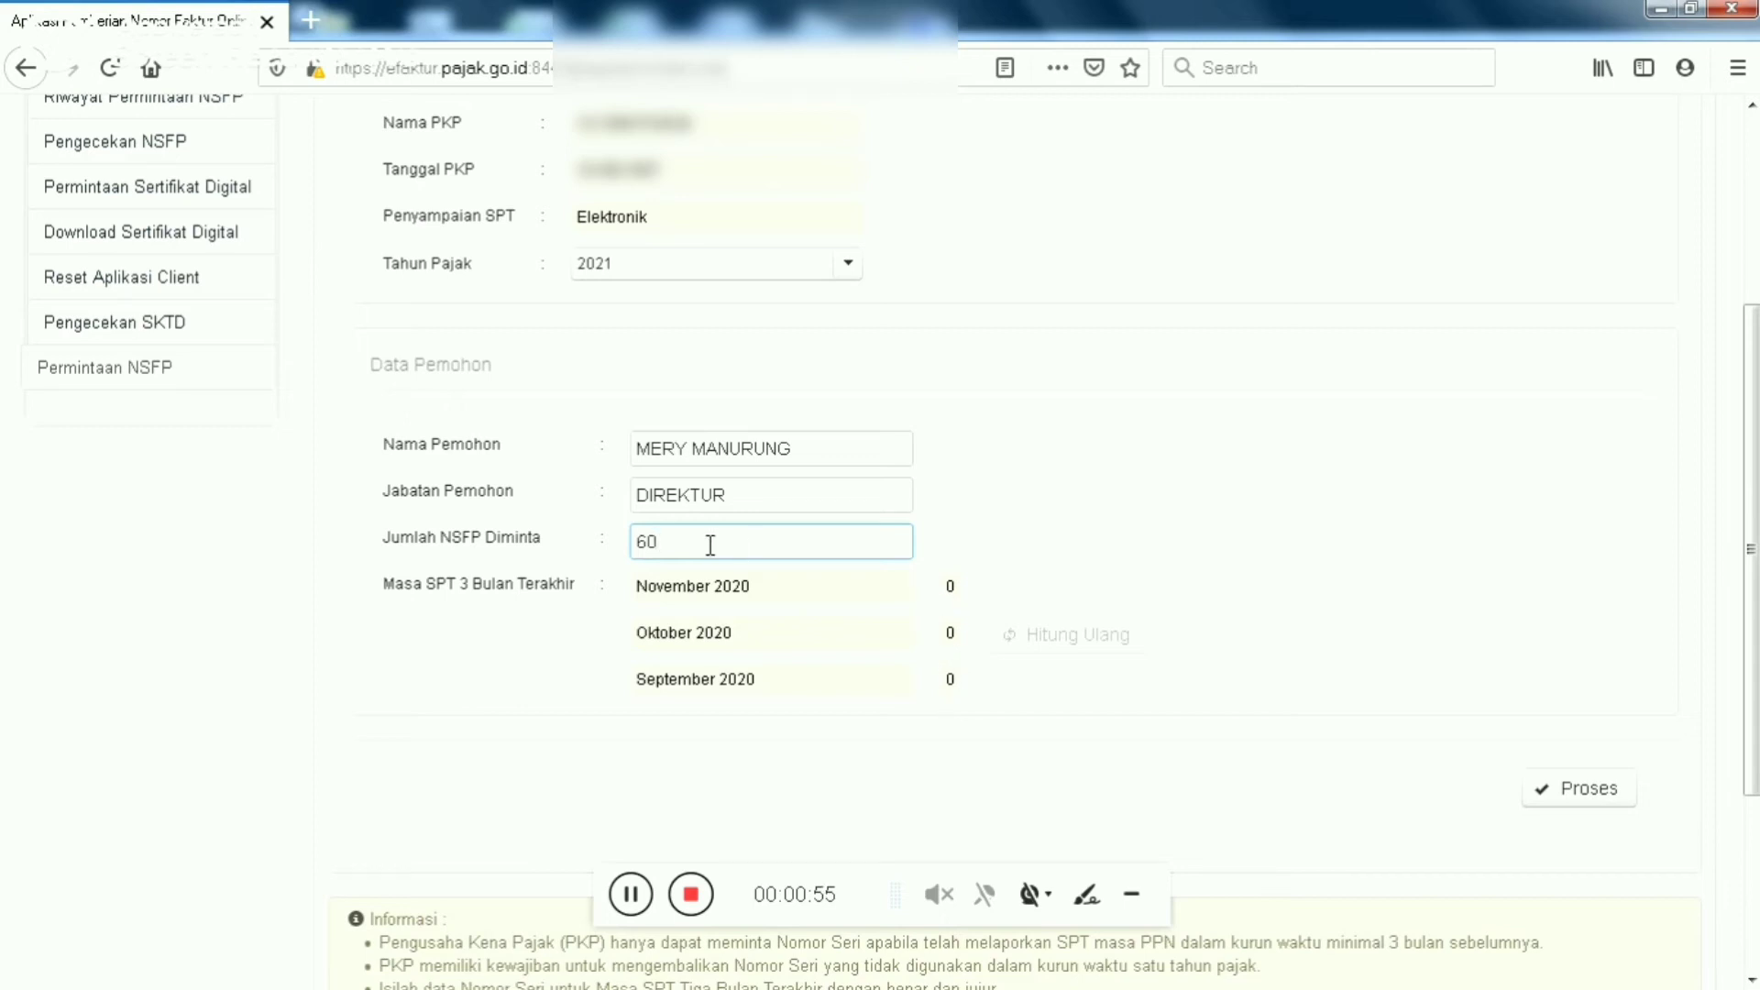
key(BackSpace)
key(BackSpace)
text(100)
text(0)
key(BackSpace)
key(BackSpace)
key(BackSpace)
key(BackSpace)
text(60)
Submit the request via Proses, paste the account password in Konfirmasi, and confirm with Ya
click(1575, 799)
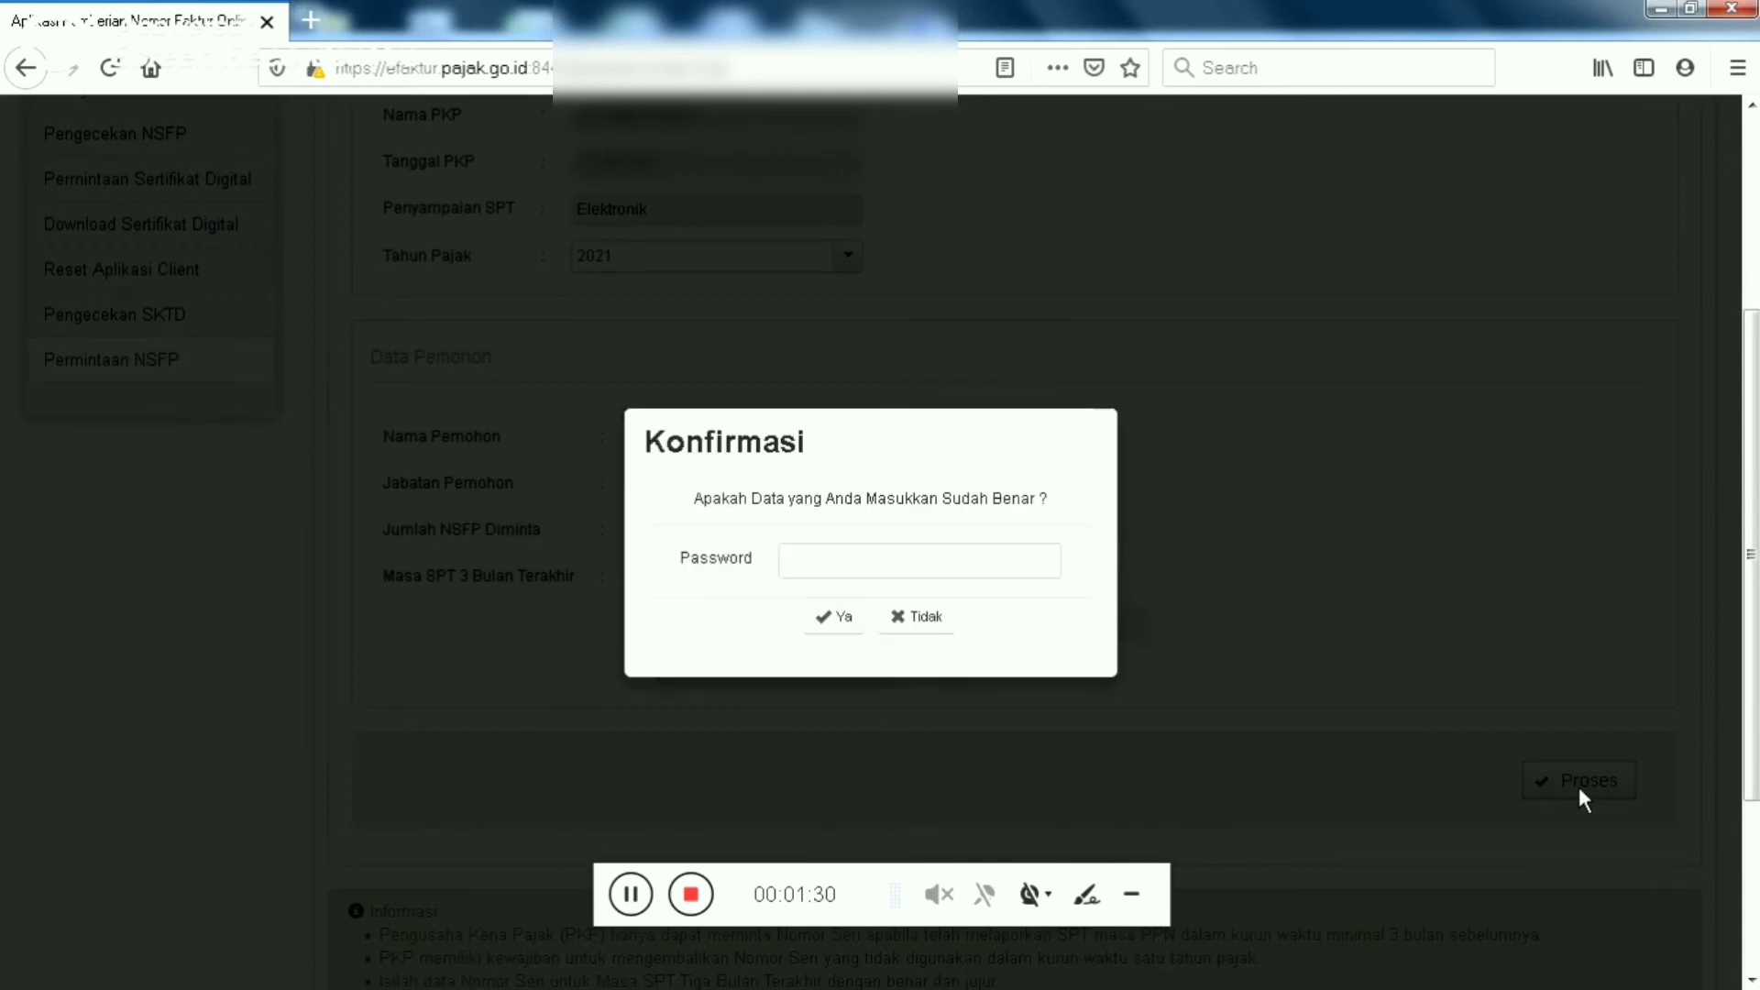
click(973, 574)
click(973, 574)
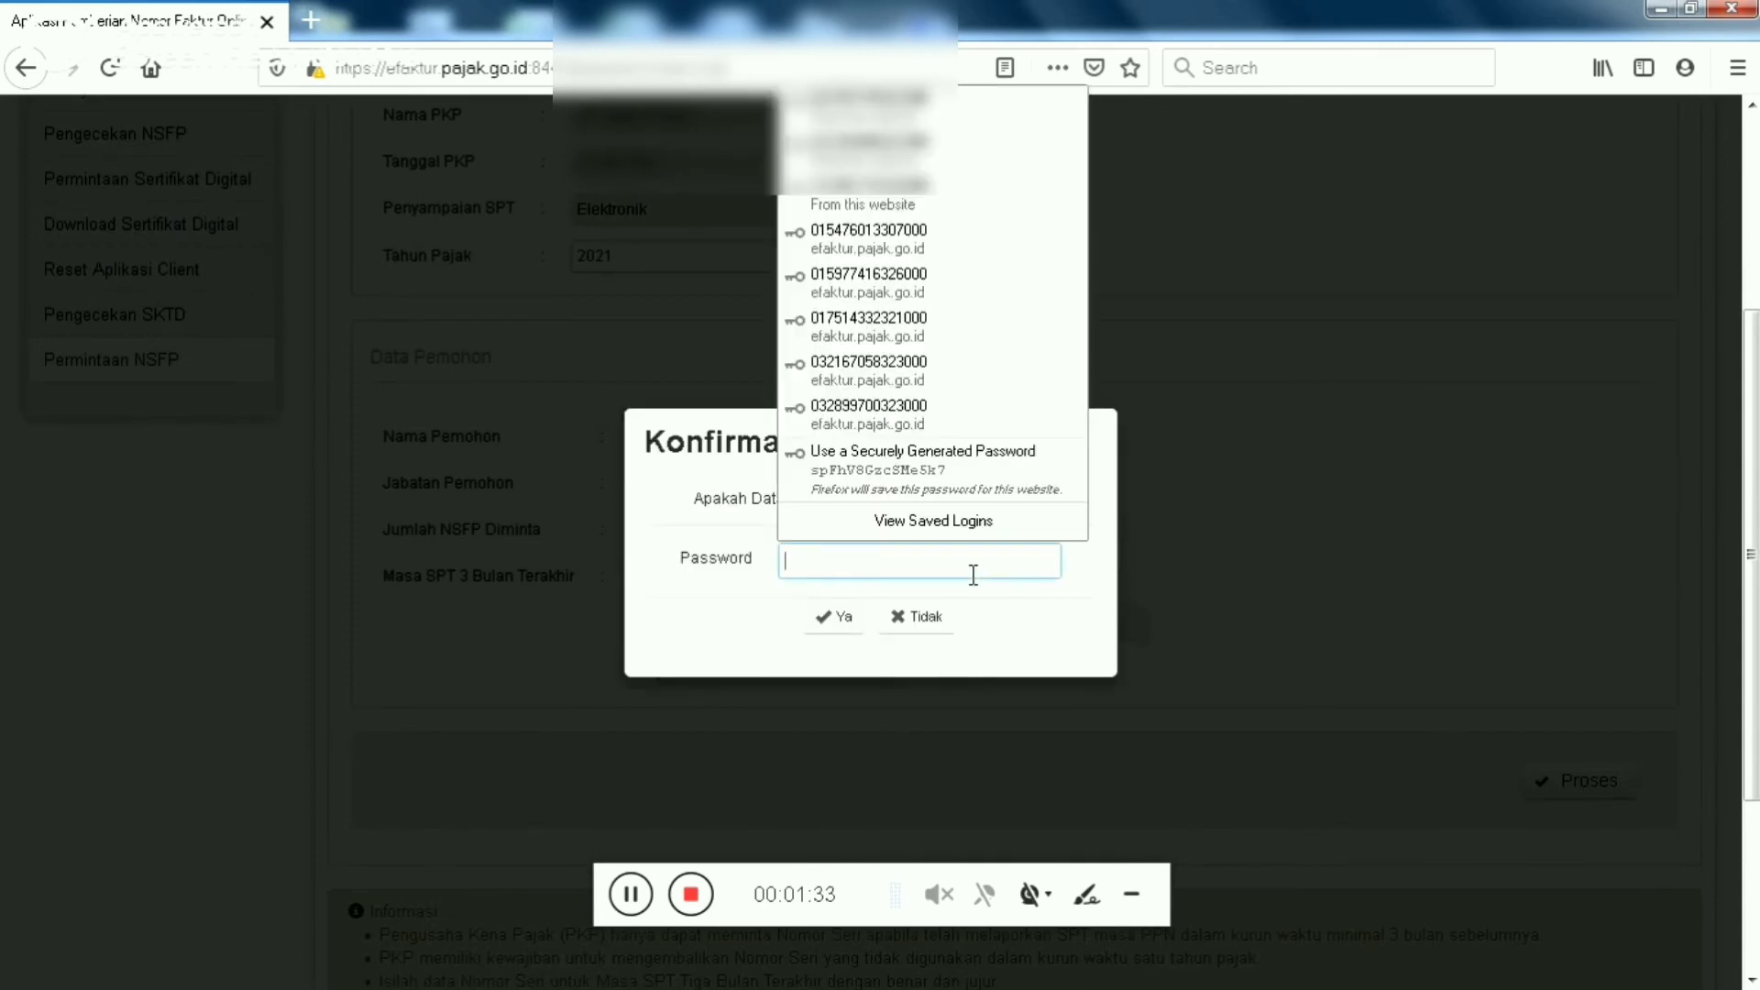
click(1196, 543)
click(1054, 550)
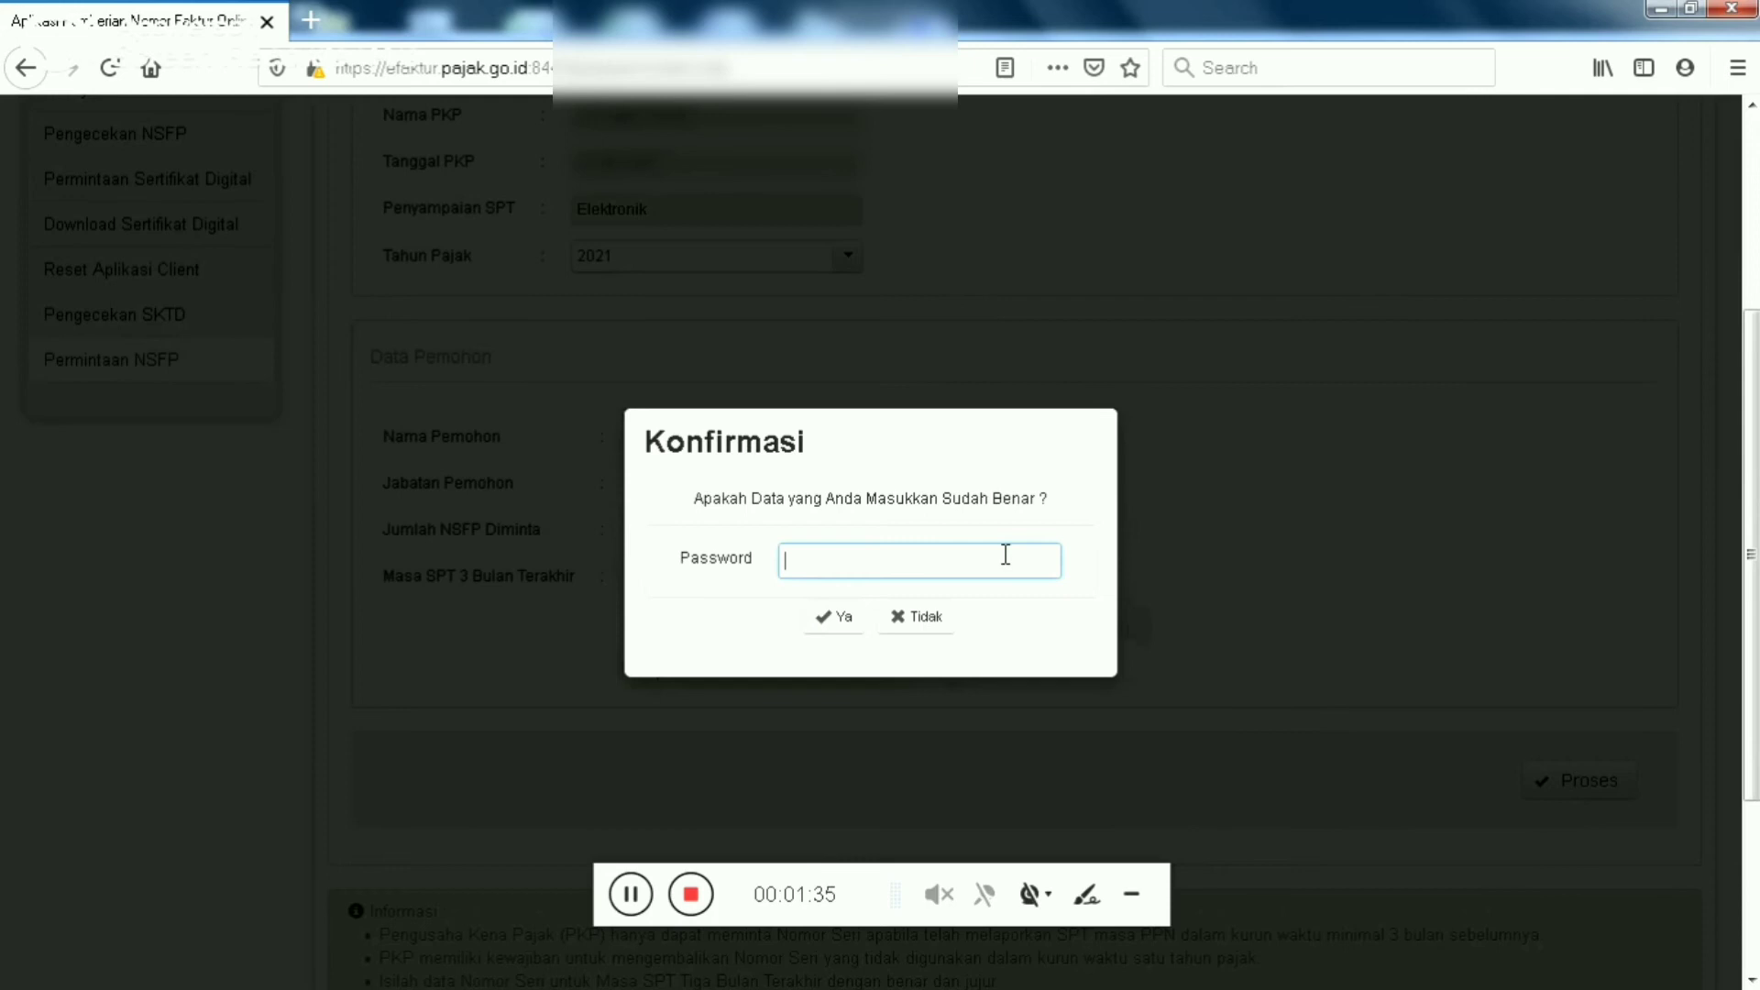
click(965, 540)
click(951, 549)
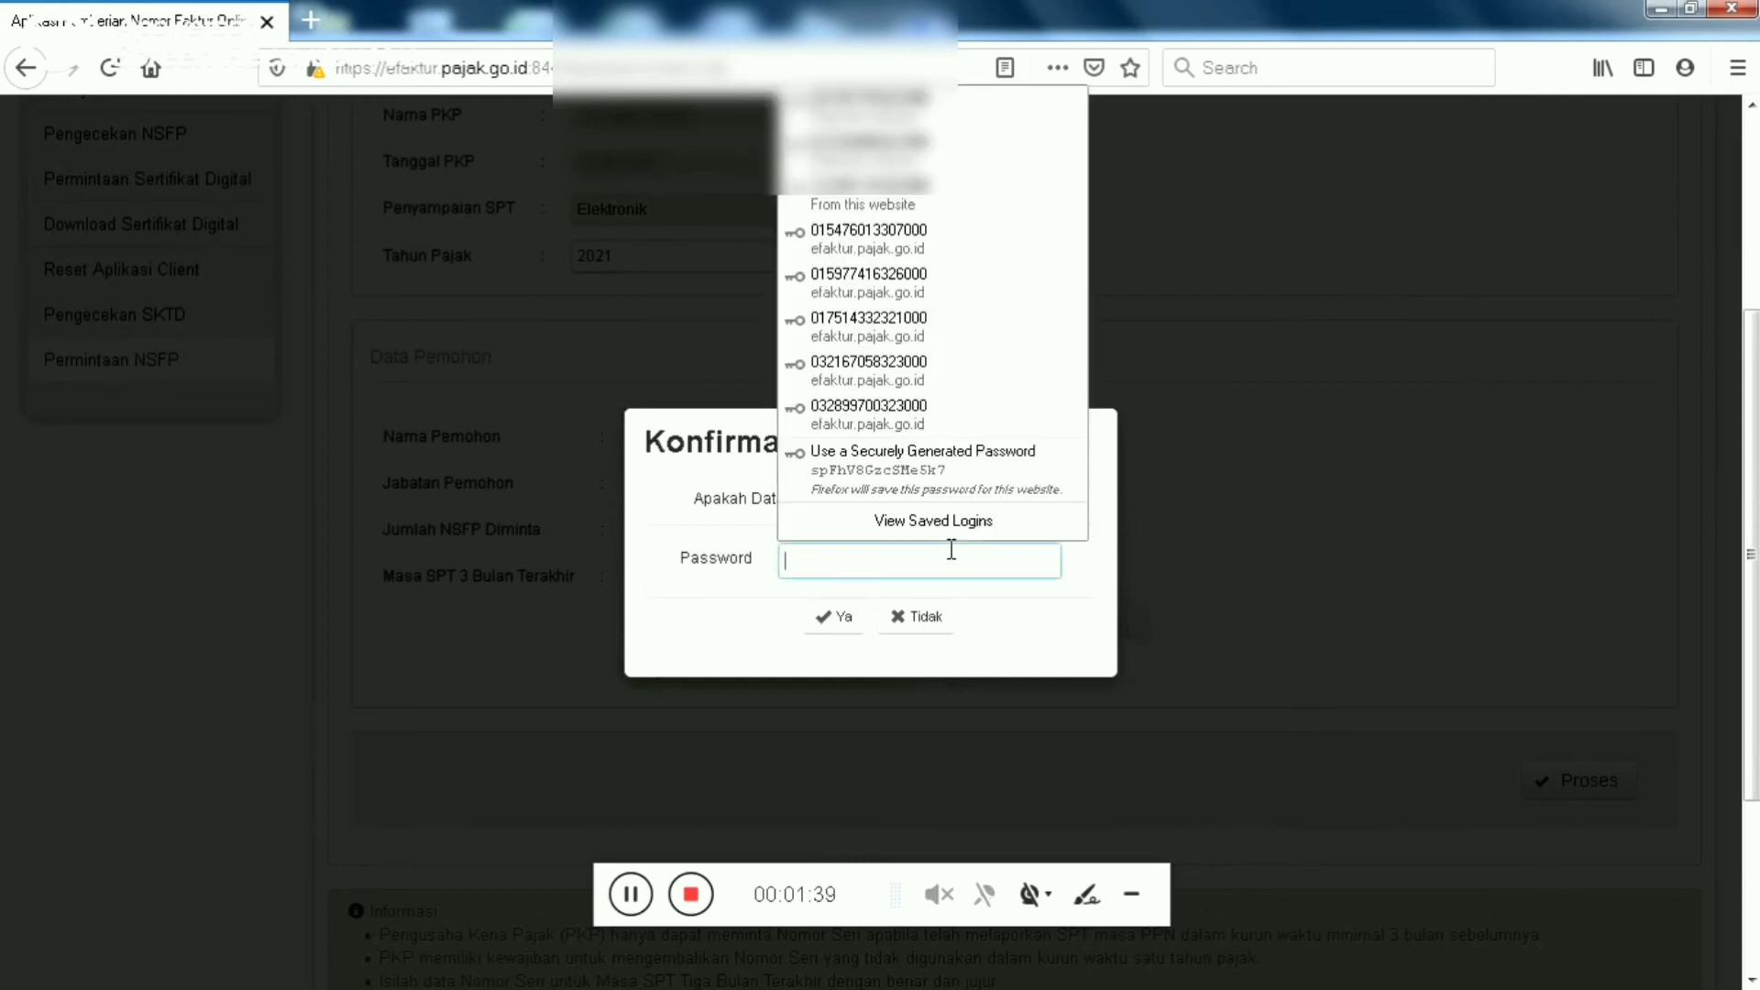
key(Escape)
key(ctrl+v)
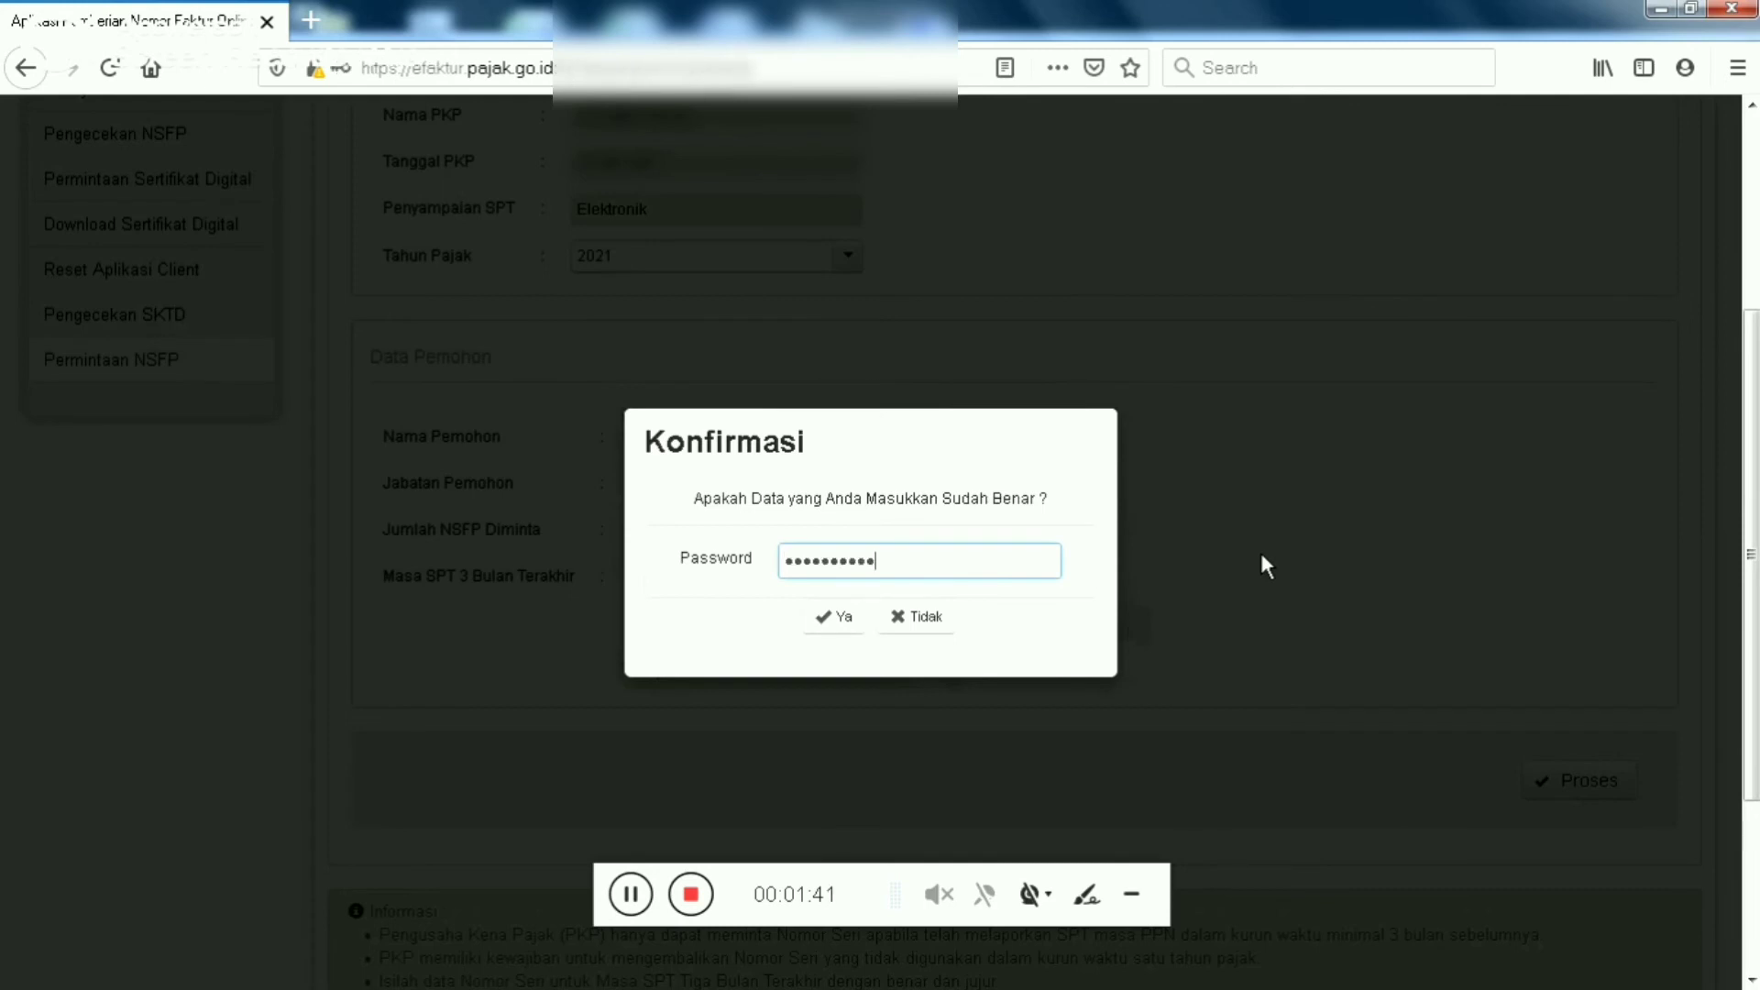
click(843, 620)
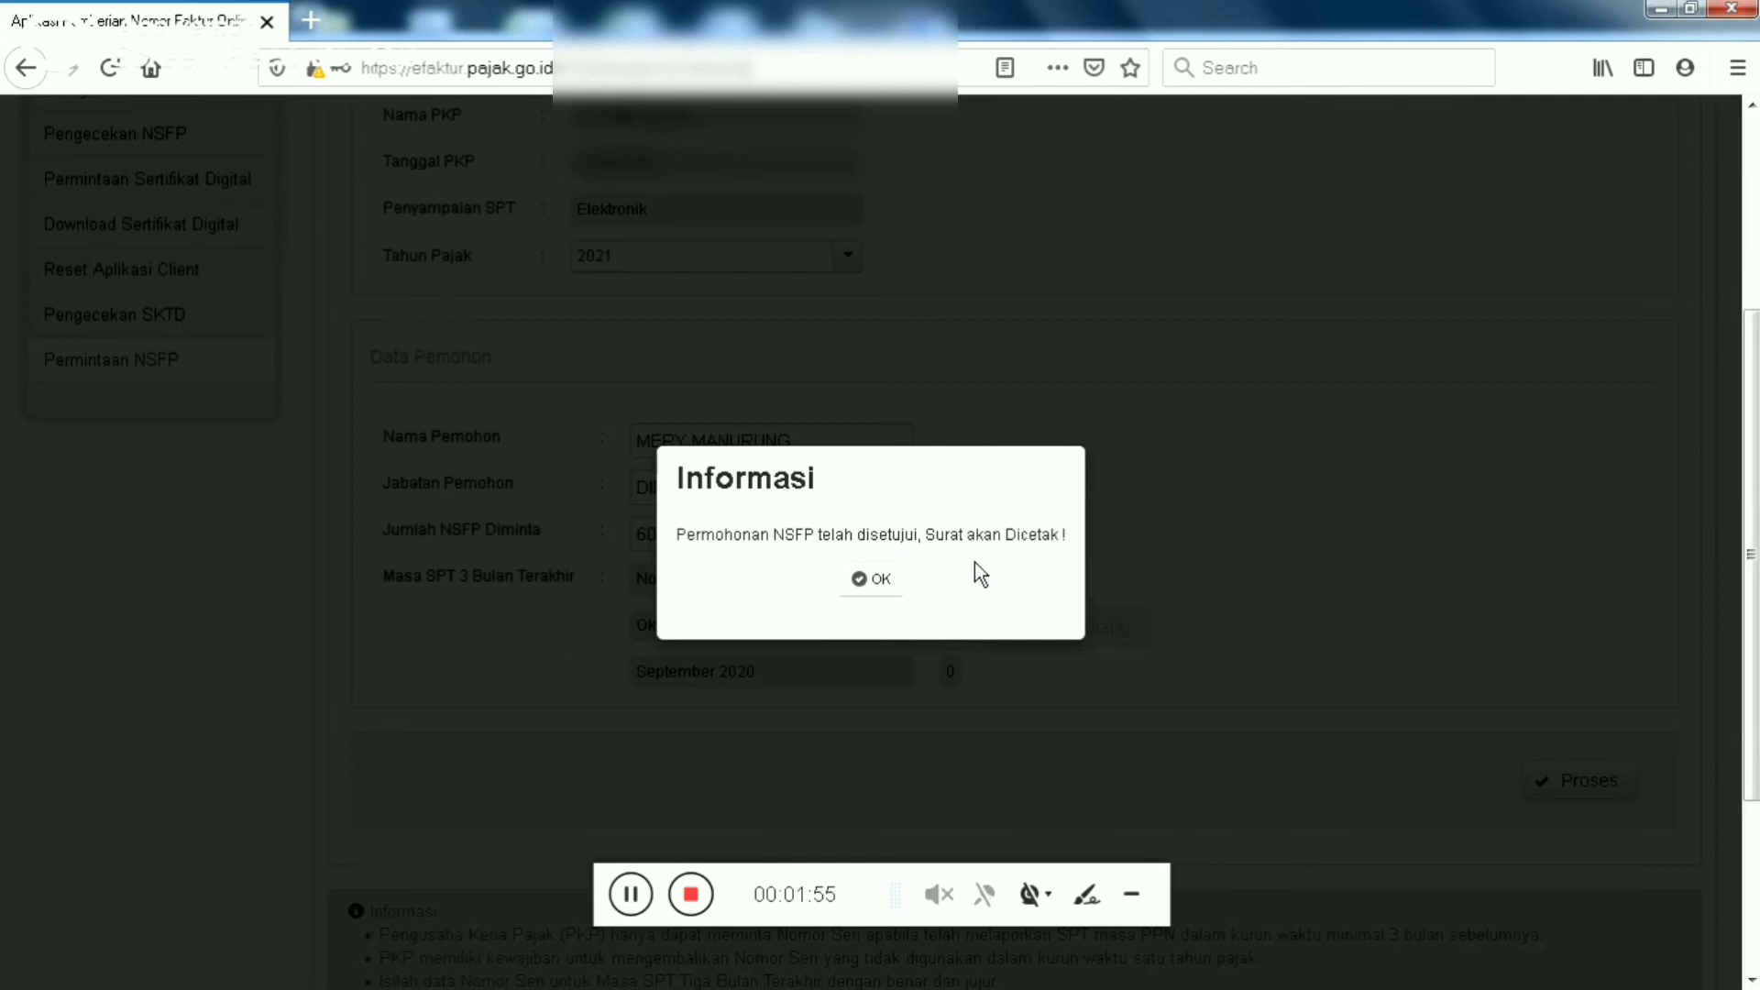
click(872, 580)
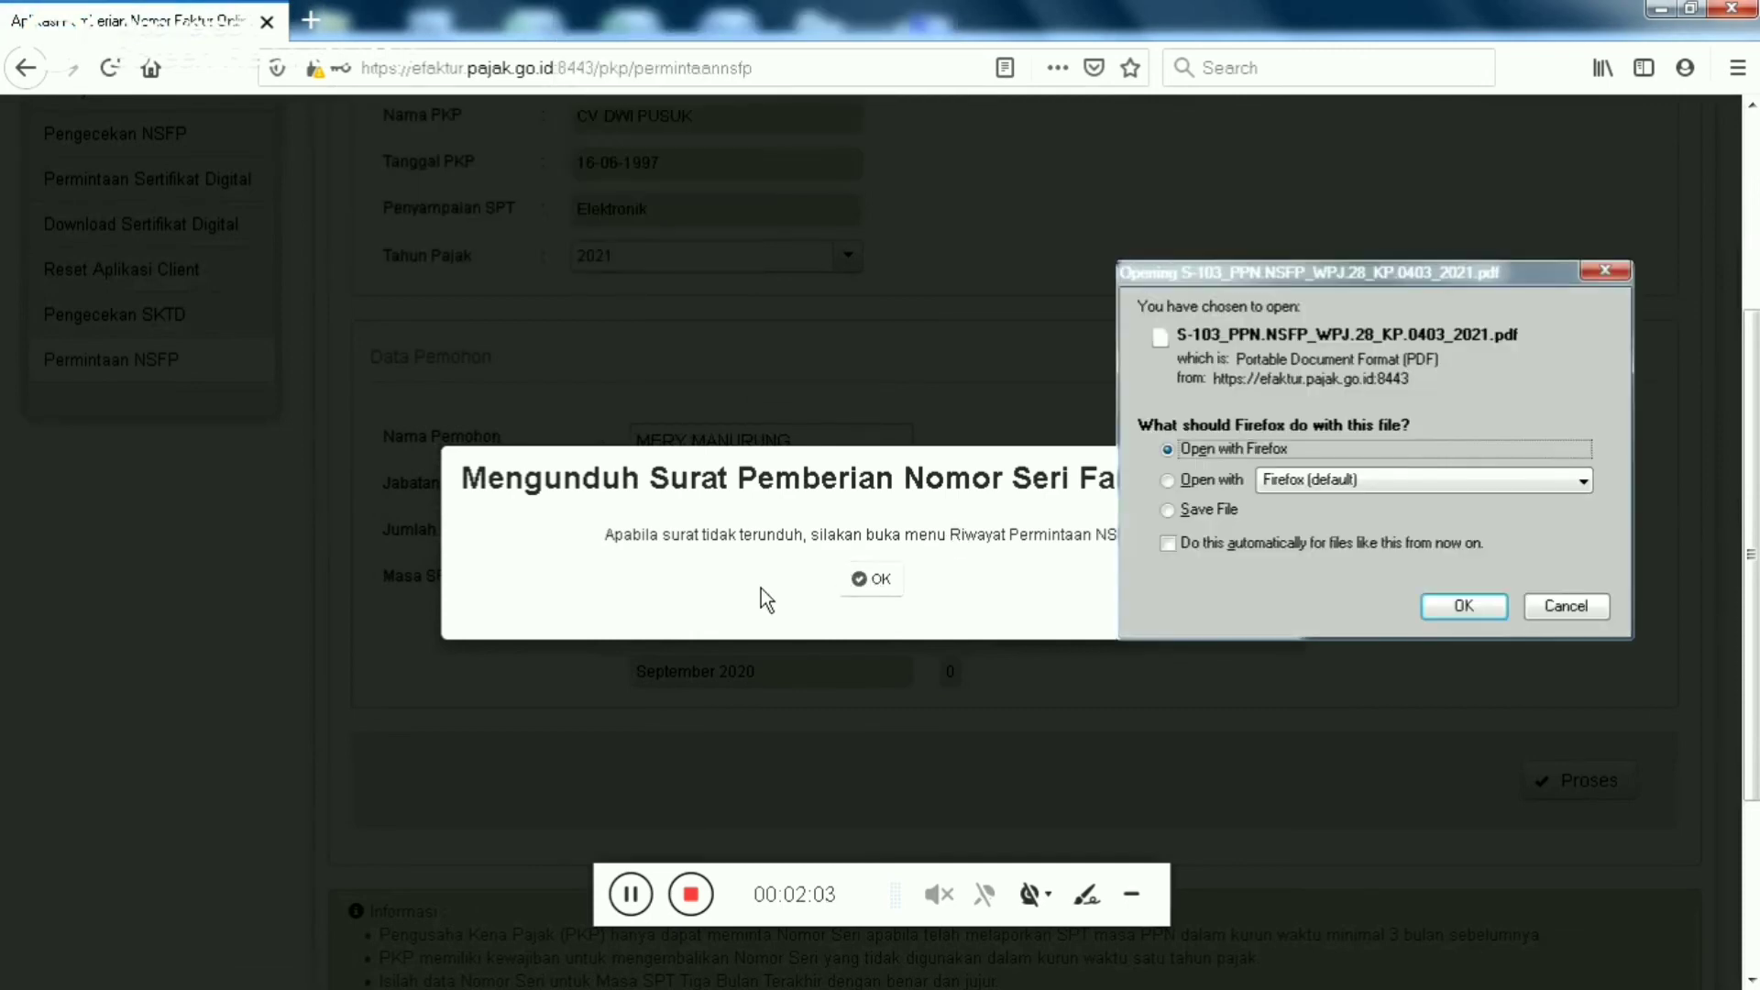
click(1200, 510)
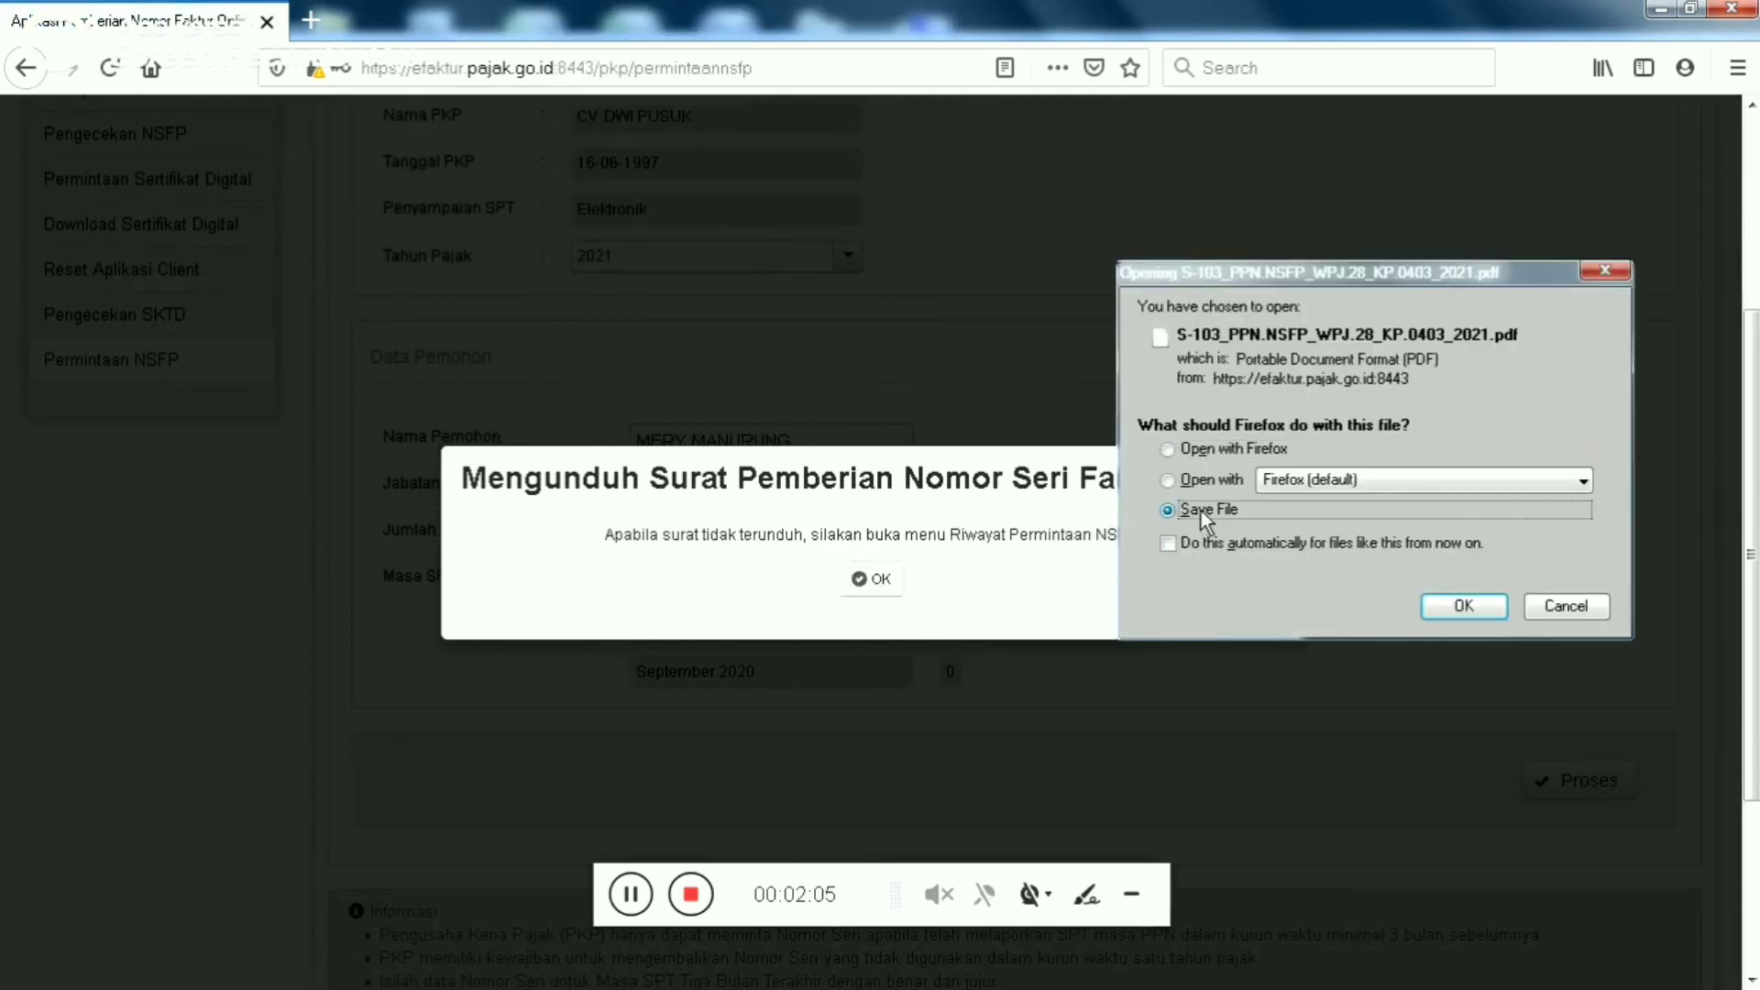
click(1462, 610)
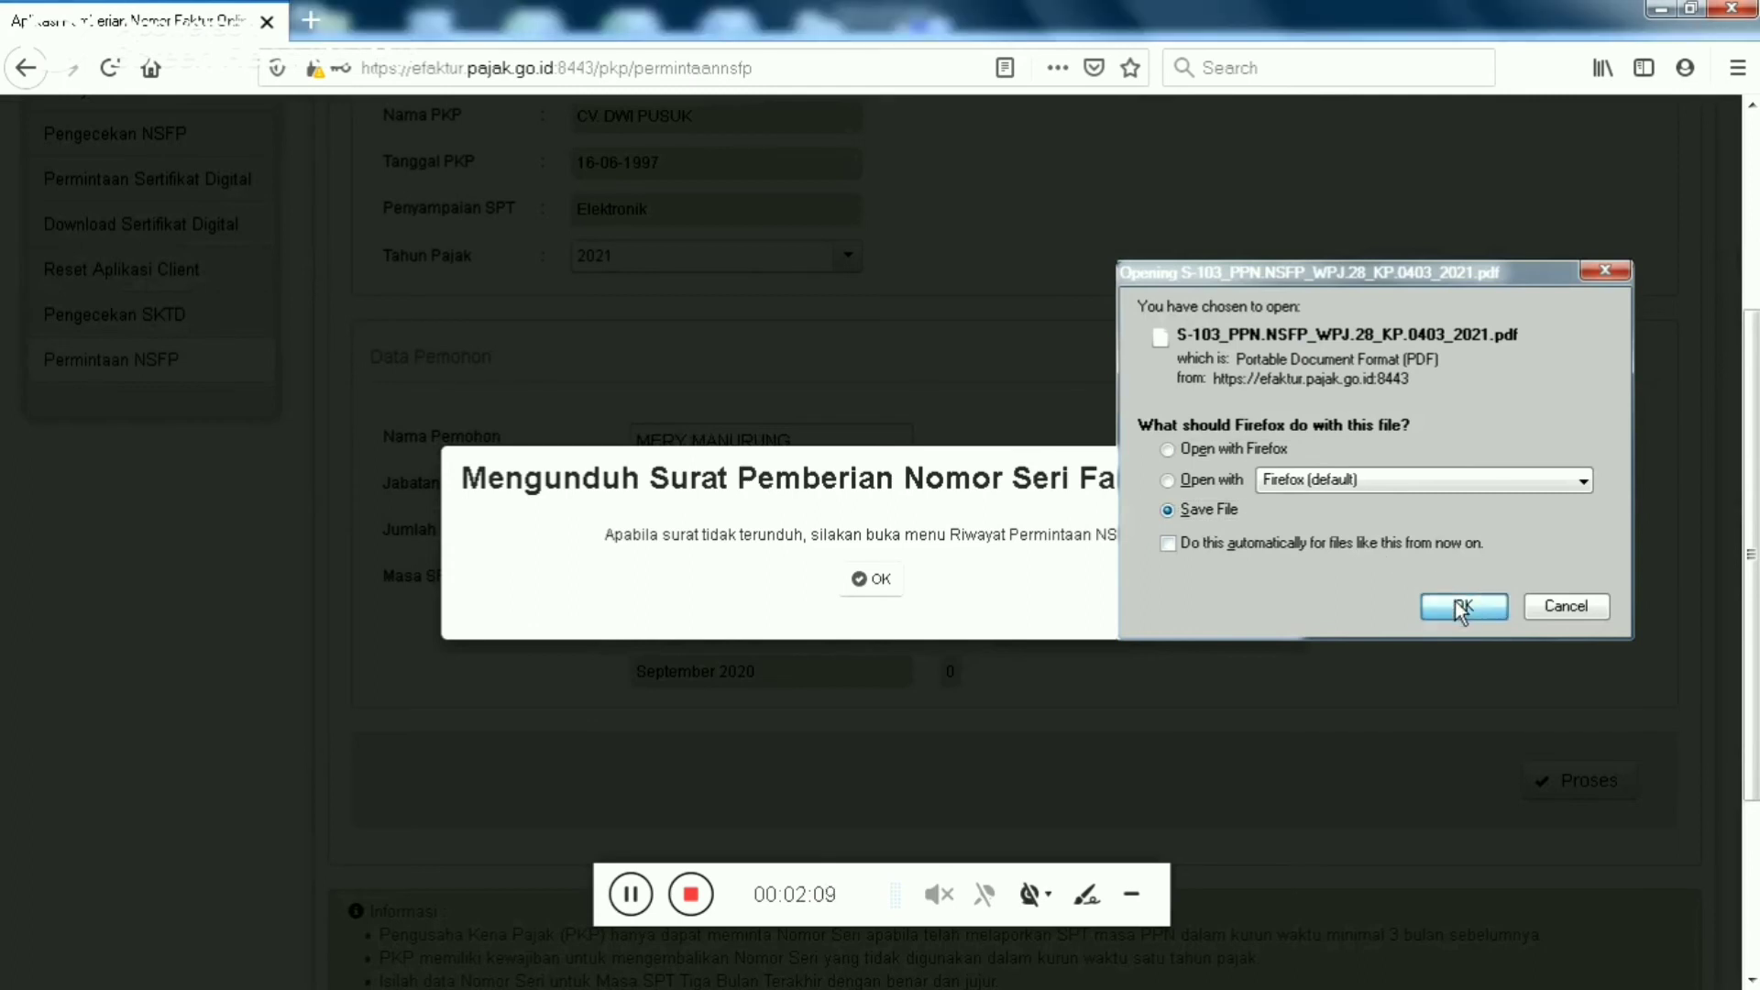
click(1462, 608)
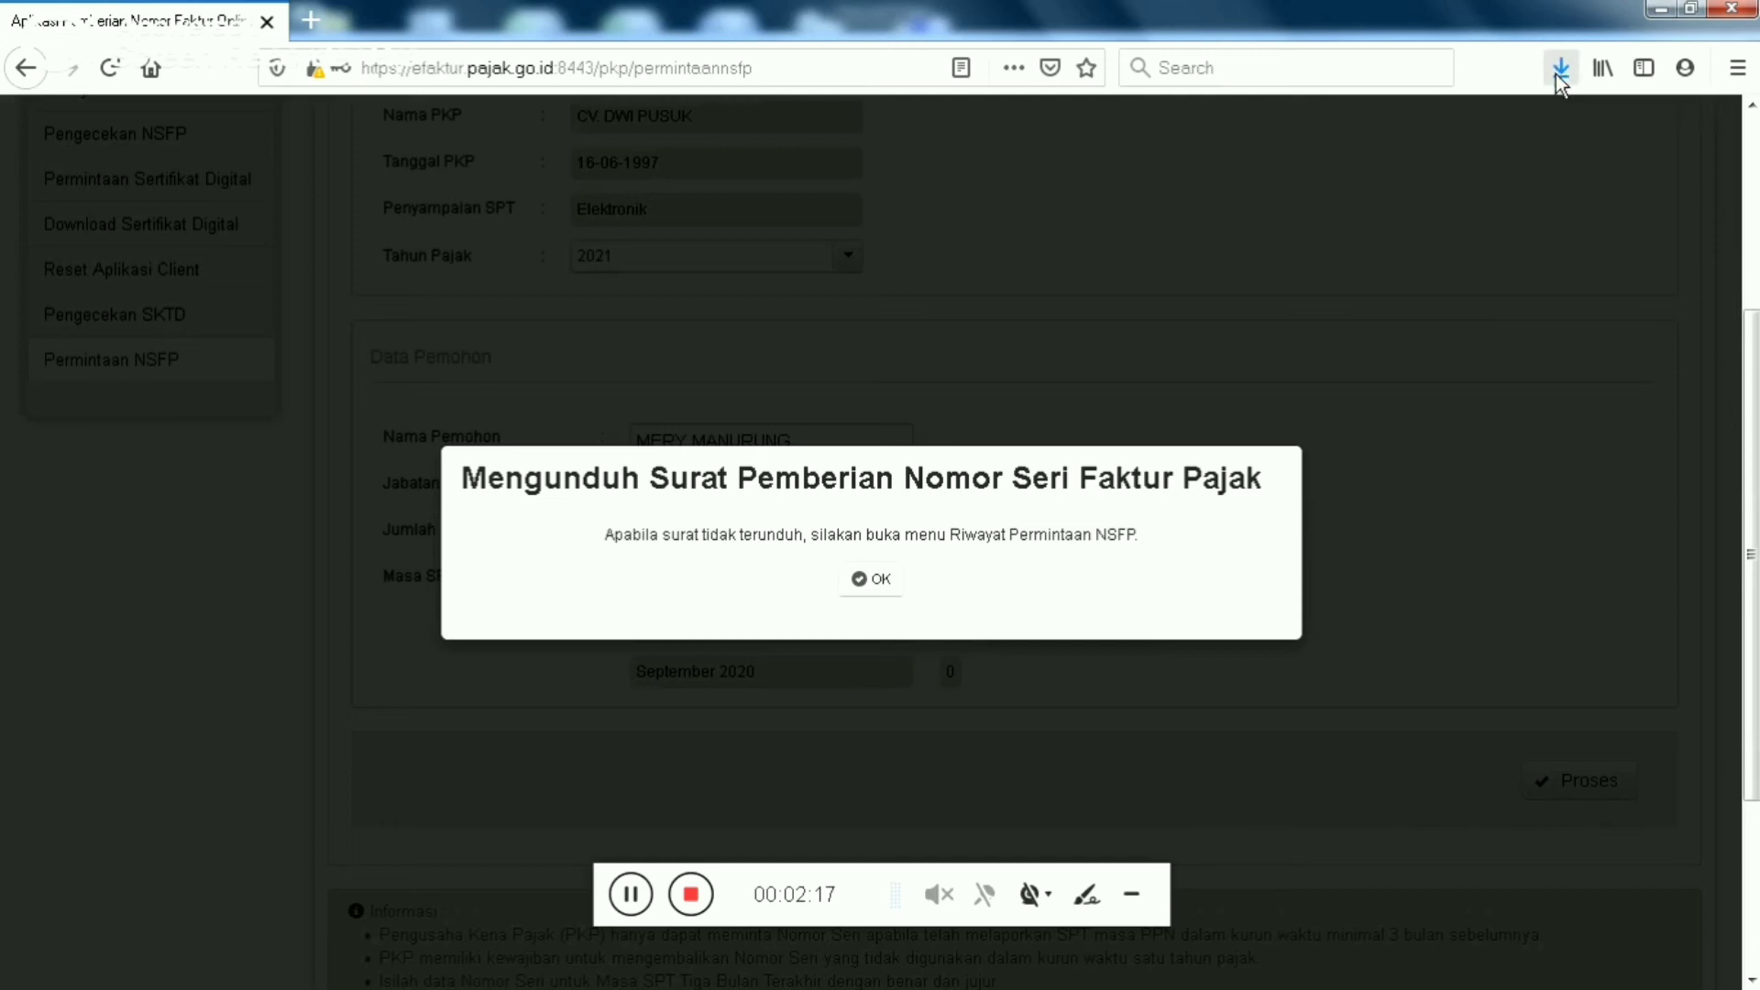
click(1561, 80)
click(1550, 134)
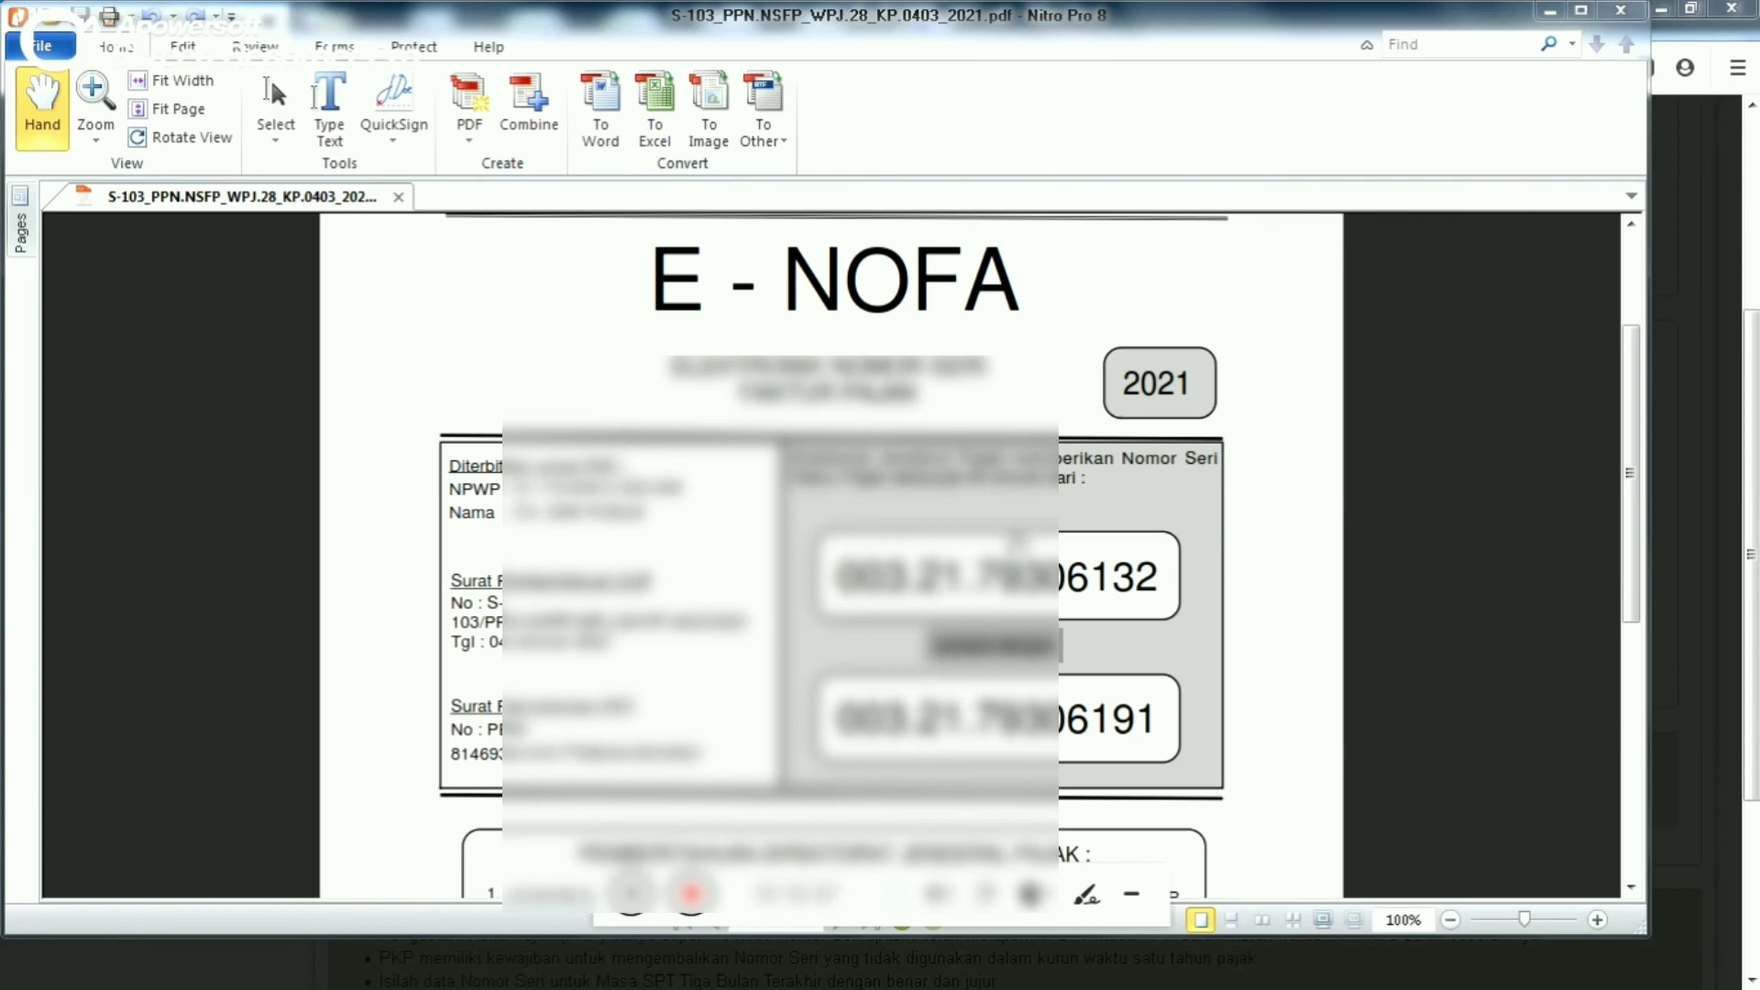
Bring the Nitro Pro 8 window showing the 2021 E-NOFA letter to the front
click(1637, 420)
drag(1637, 421, 1635, 418)
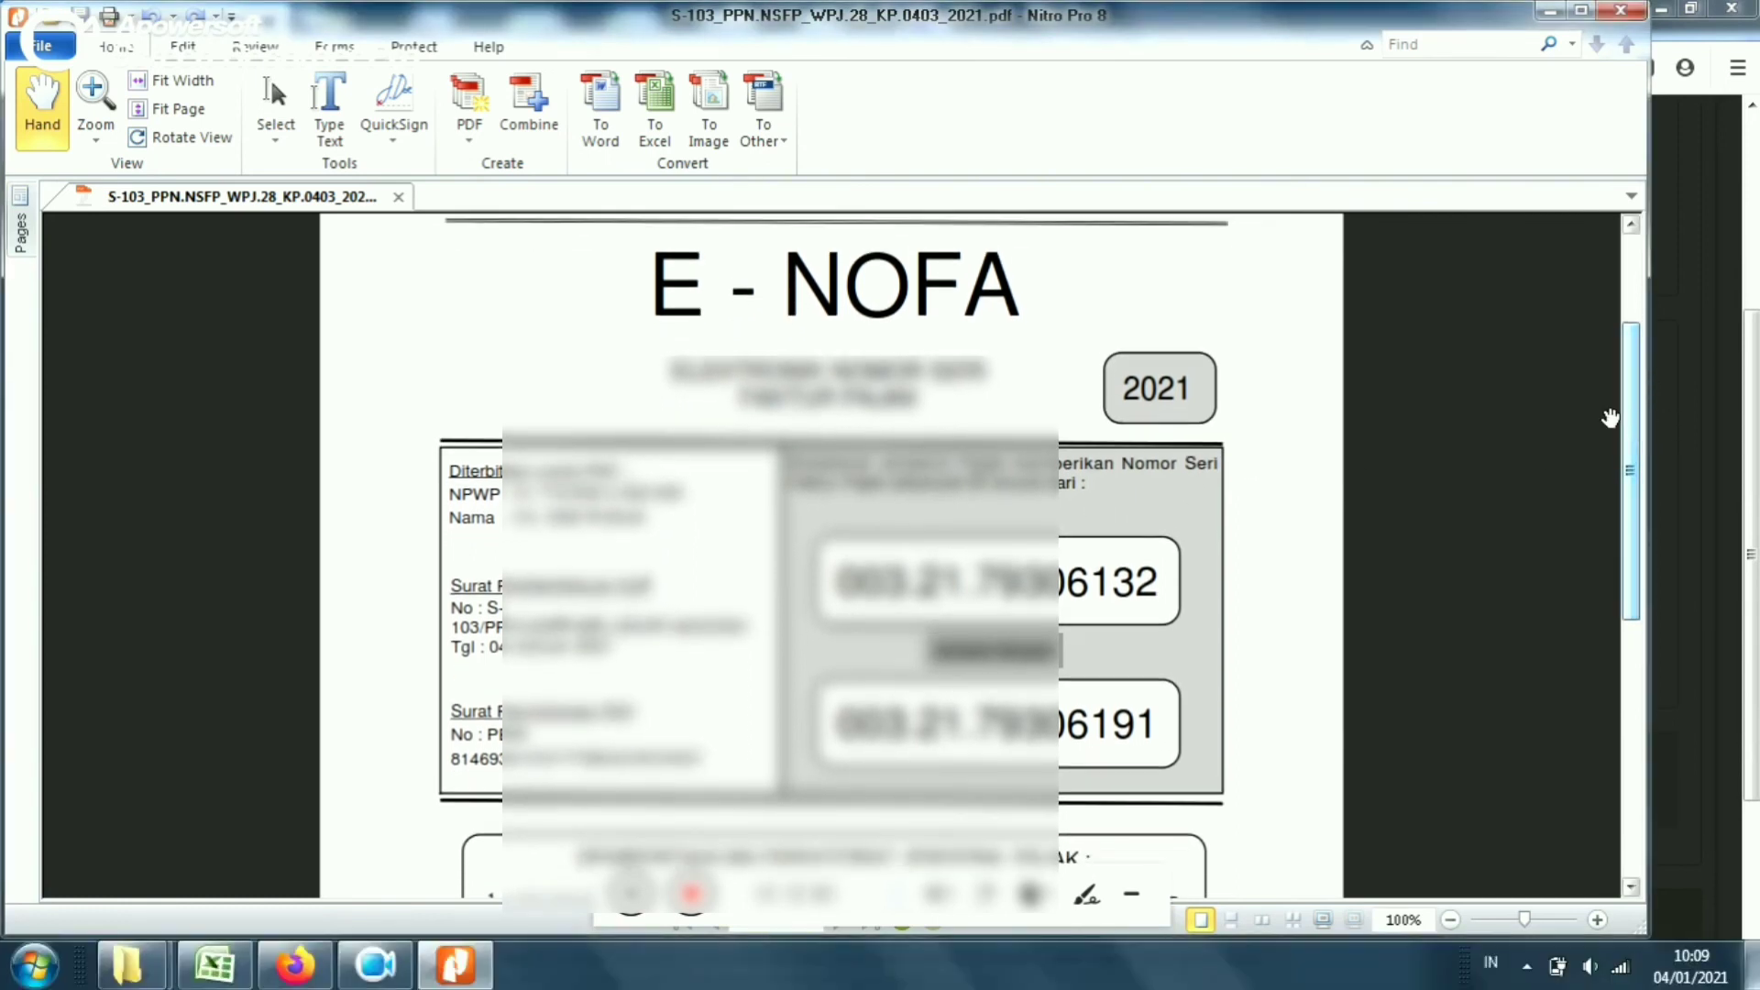